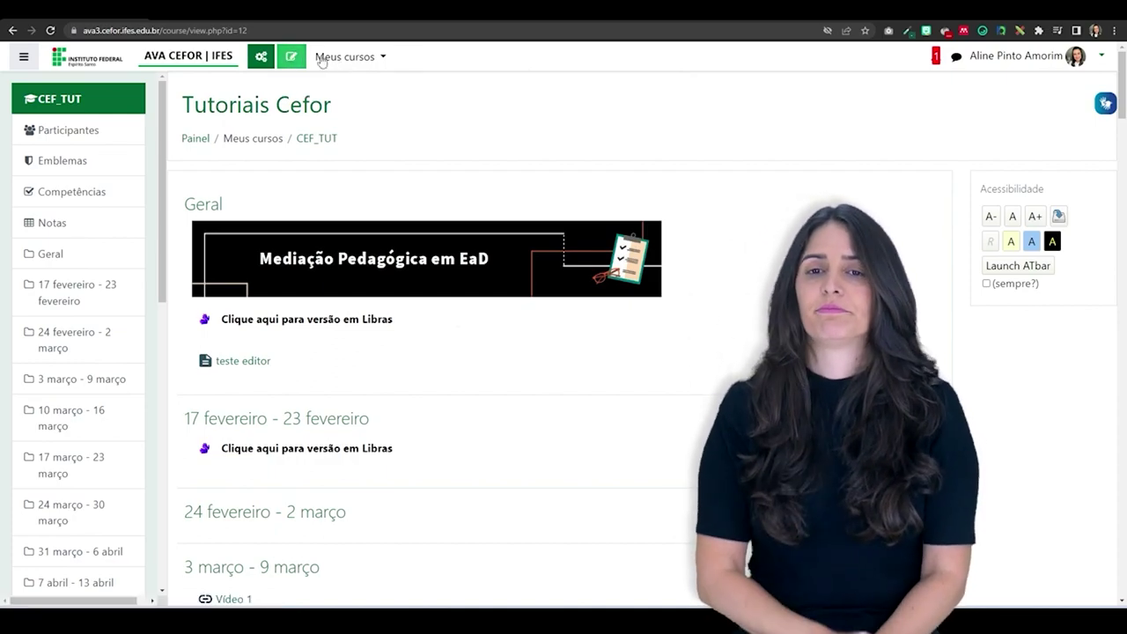
# Turn on course editing and open the summary of the 24 fevereiro - 2 março section with the full editor toolbar shown.
pyautogui.click(291, 56)
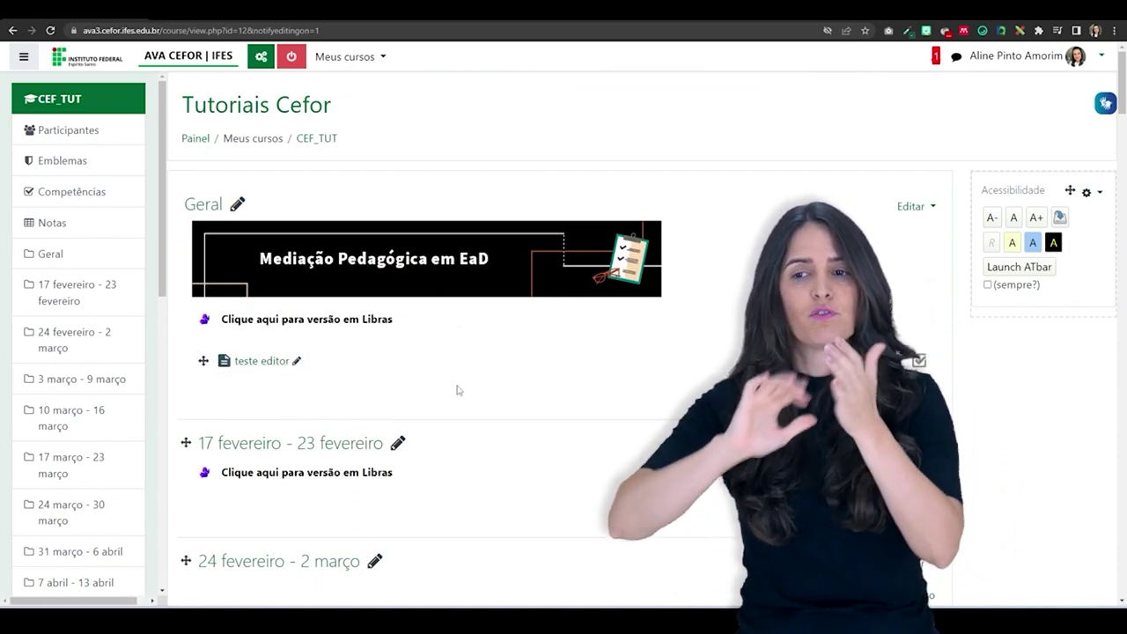
pyautogui.scroll(-2, 396, 387)
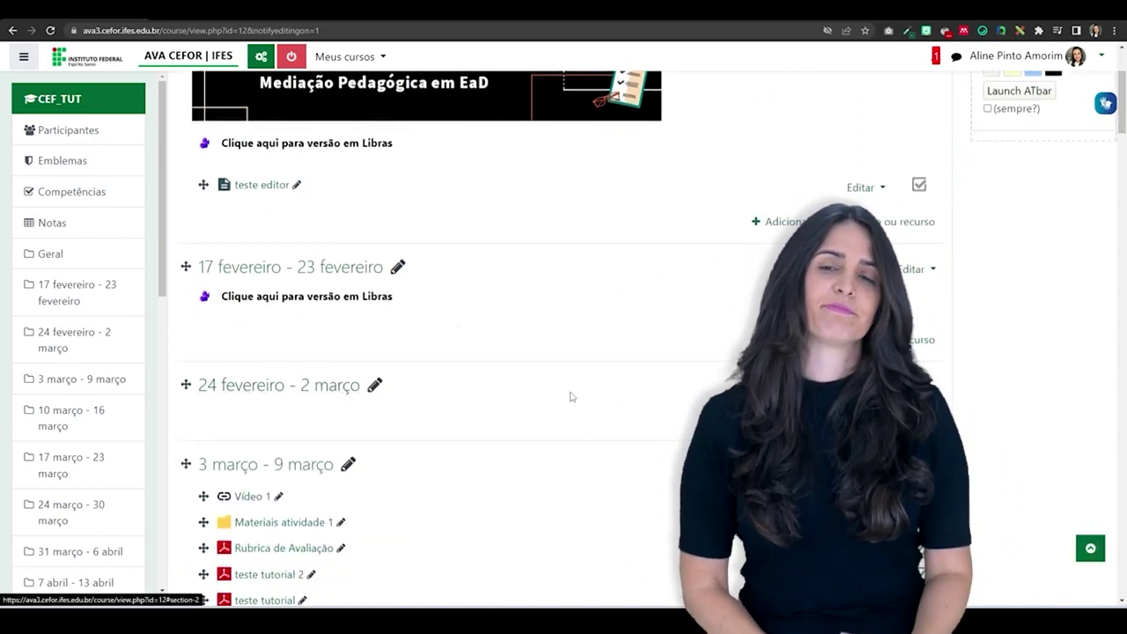
pyautogui.scroll(2, 569, 396)
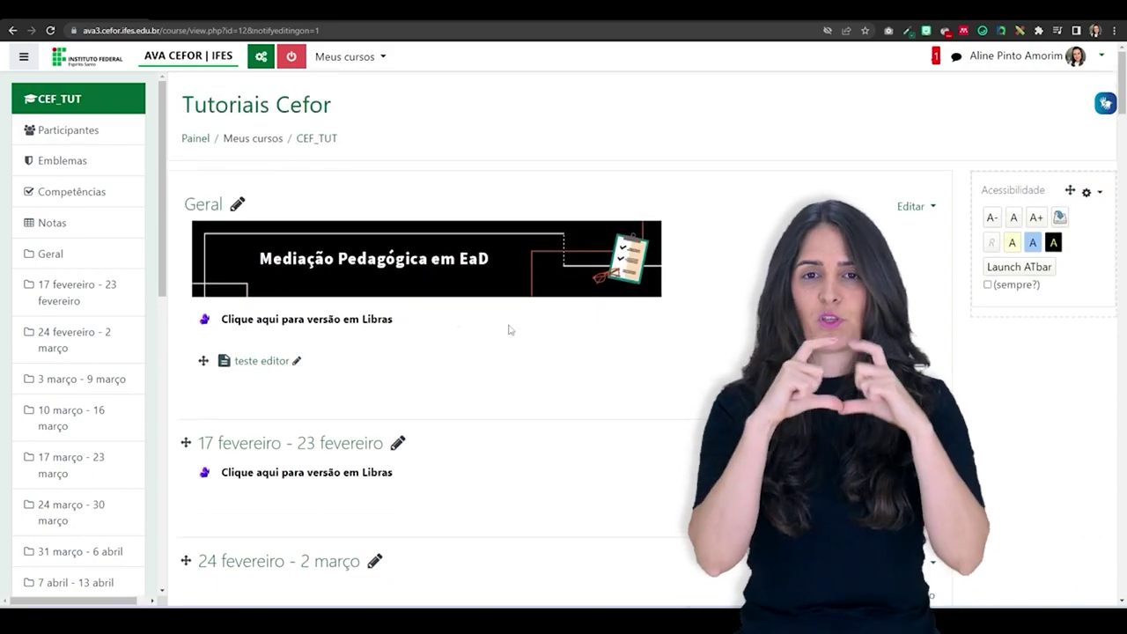
pyautogui.scroll(-2, 508, 327)
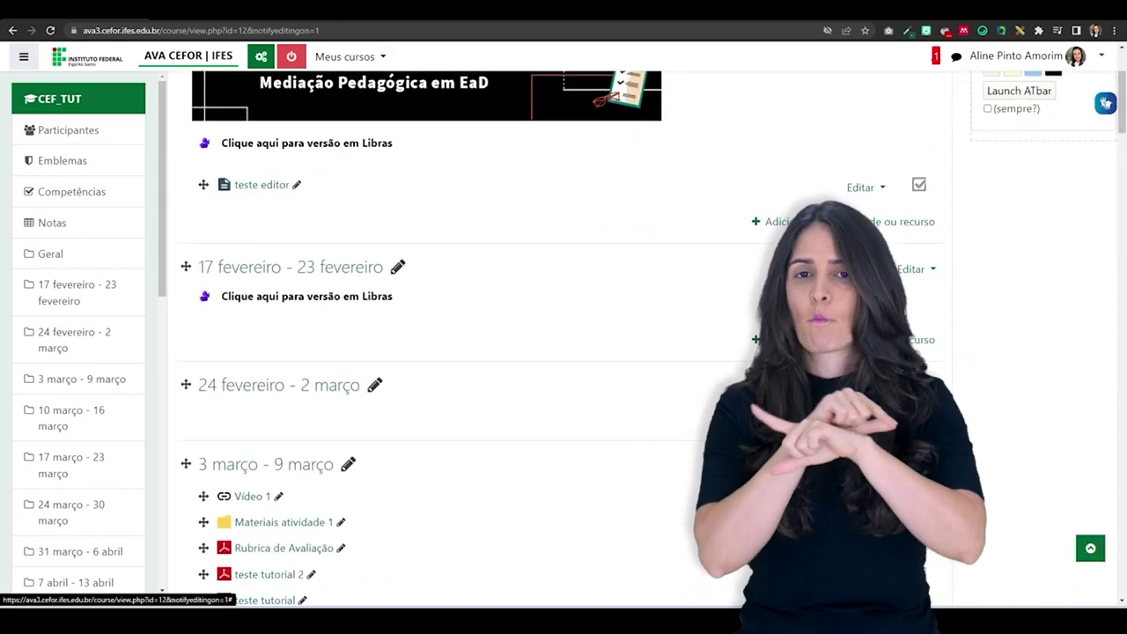
pyautogui.click(867, 412)
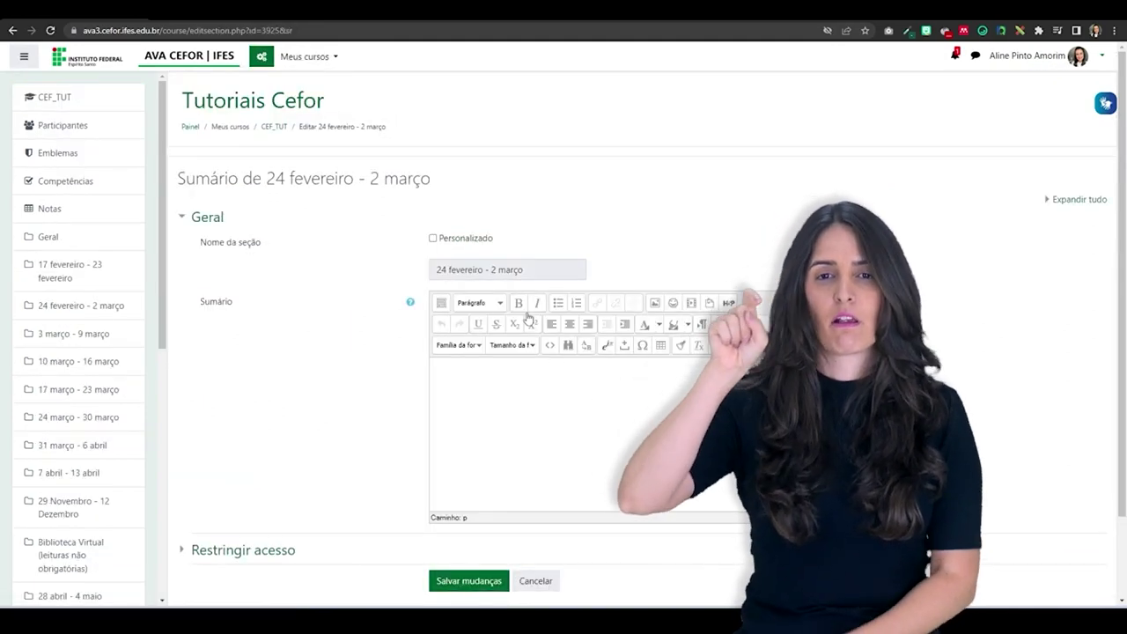
pyautogui.click(442, 304)
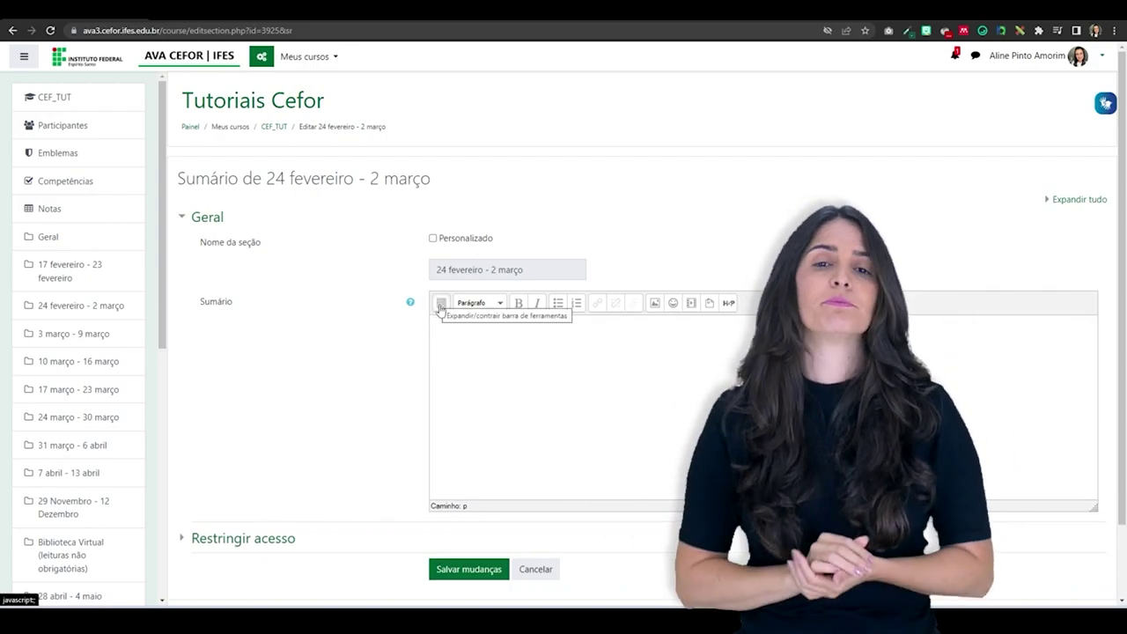
pyautogui.click(441, 304)
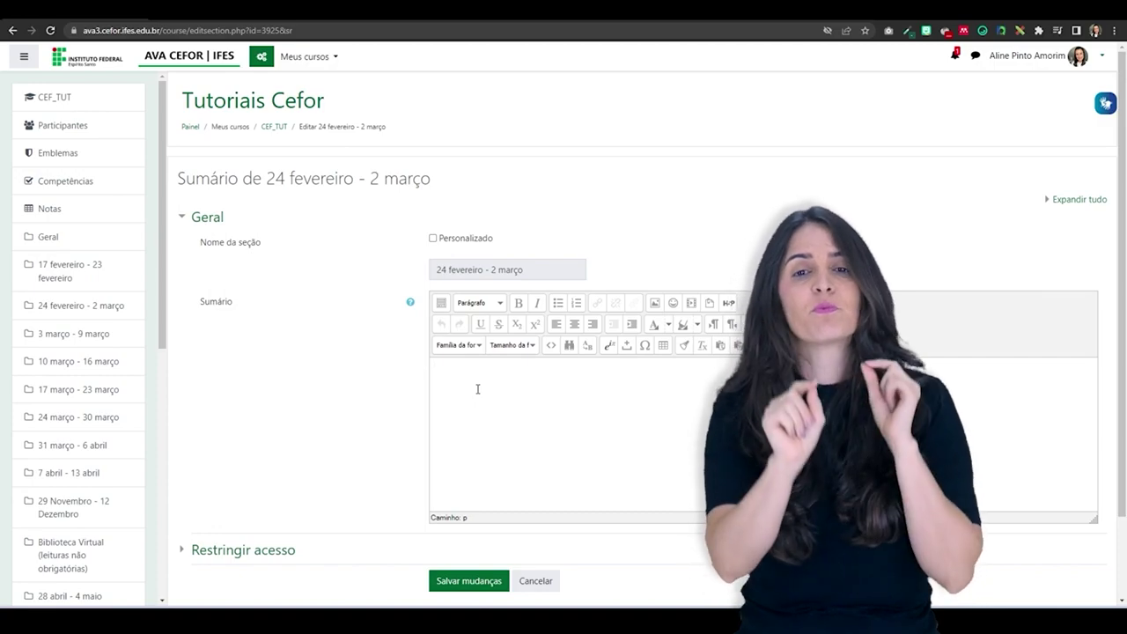
# Start an image in the section summary and upload the banner file from the tutoriais Moodle folder as its source.
pyautogui.click(654, 303)
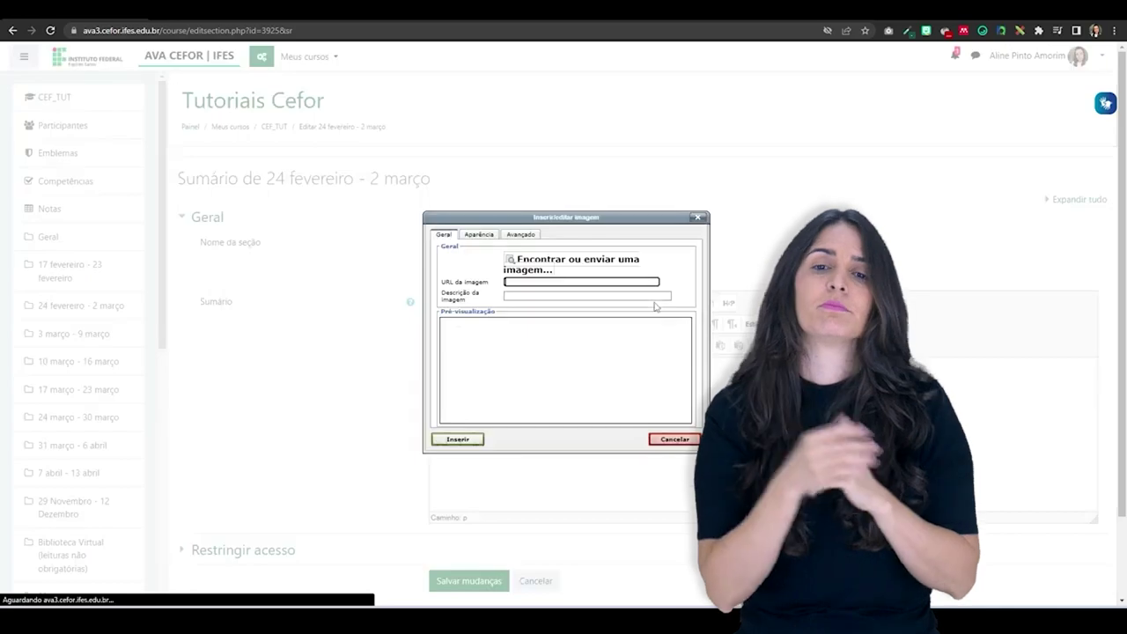
pyautogui.click(525, 269)
pyautogui.click(501, 280)
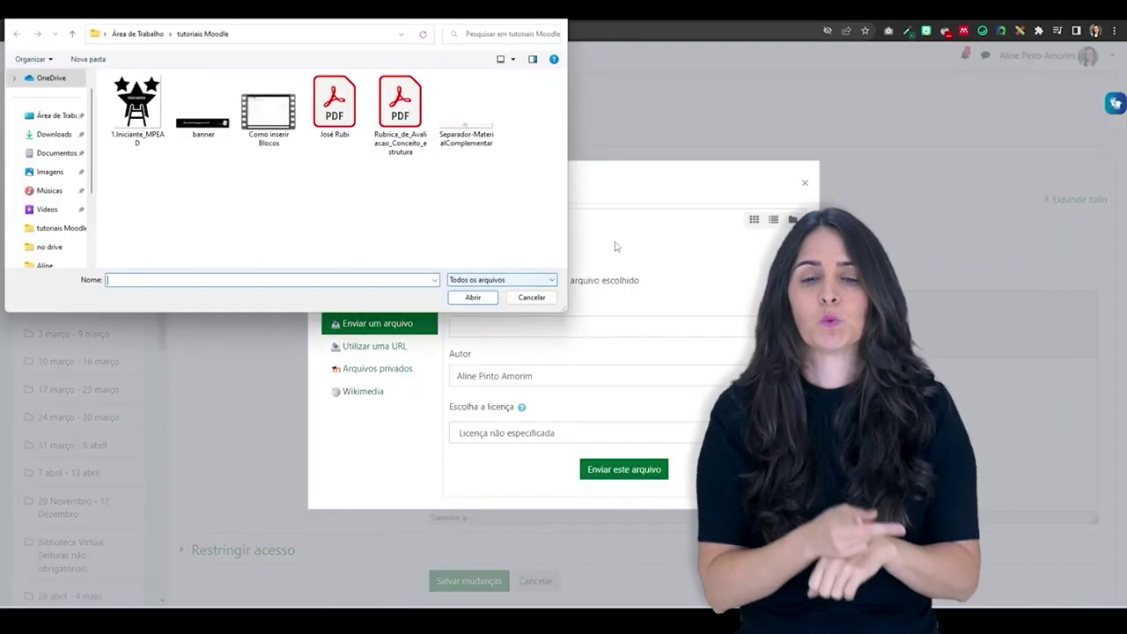
pyautogui.click(203, 110)
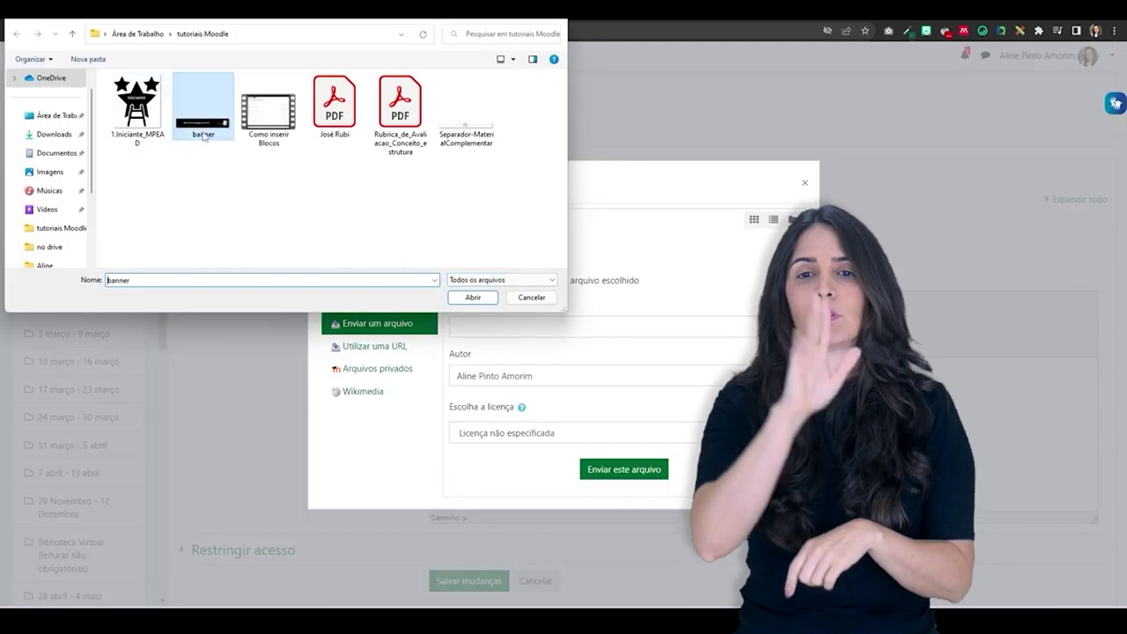
pyautogui.click(462, 302)
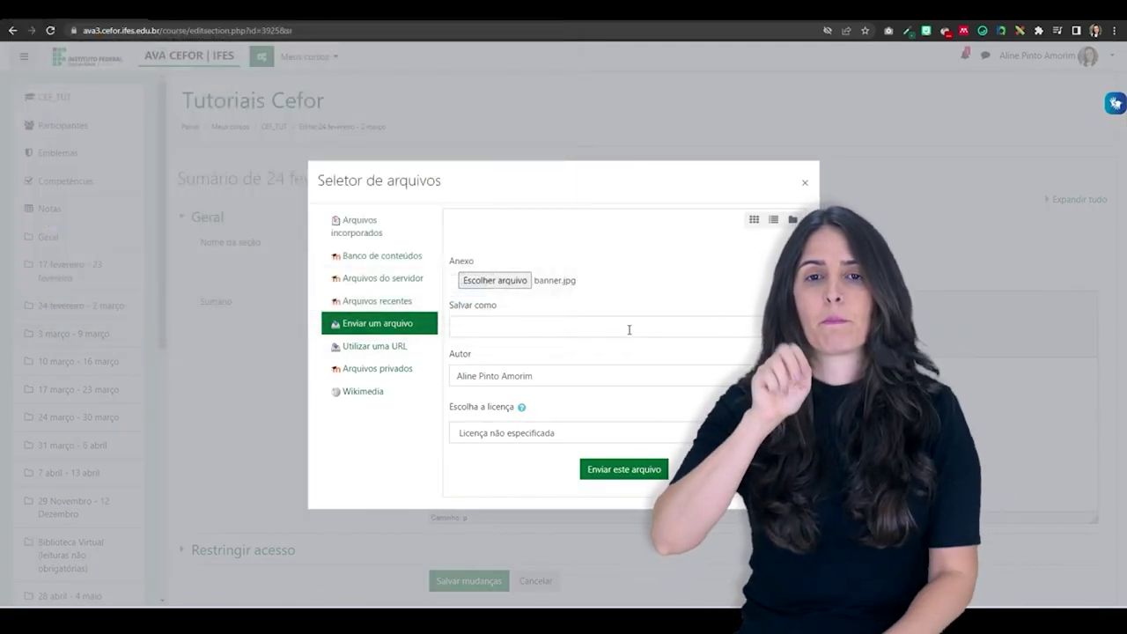
pyautogui.click(616, 470)
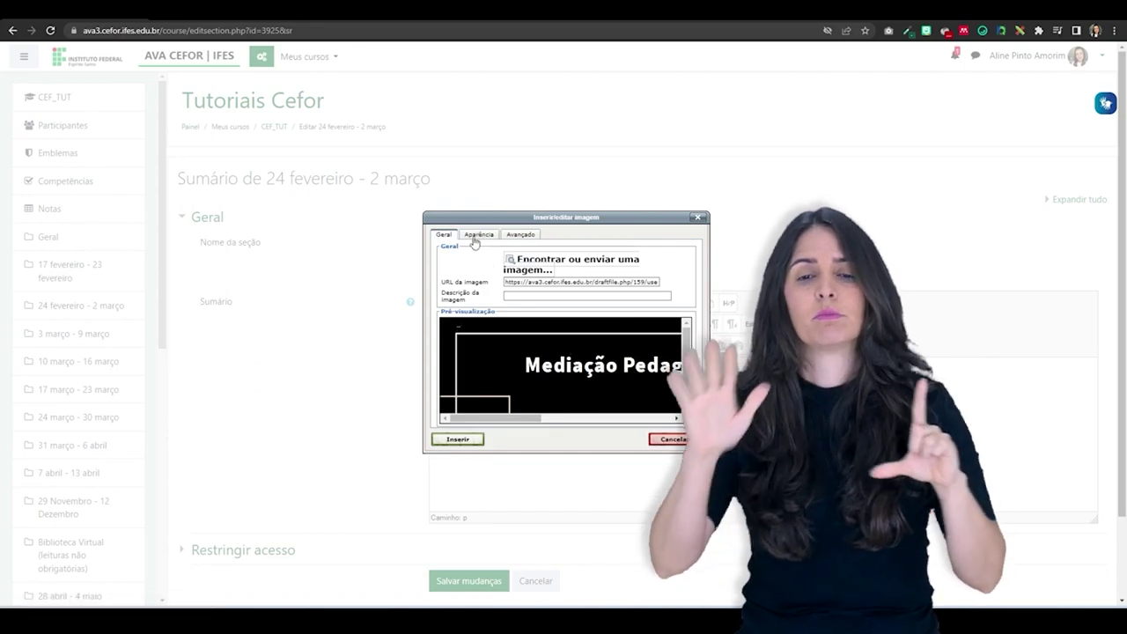
# Set the banner's image description to "Mediação Pedagógica no Moodle".
pyautogui.click(516, 297)
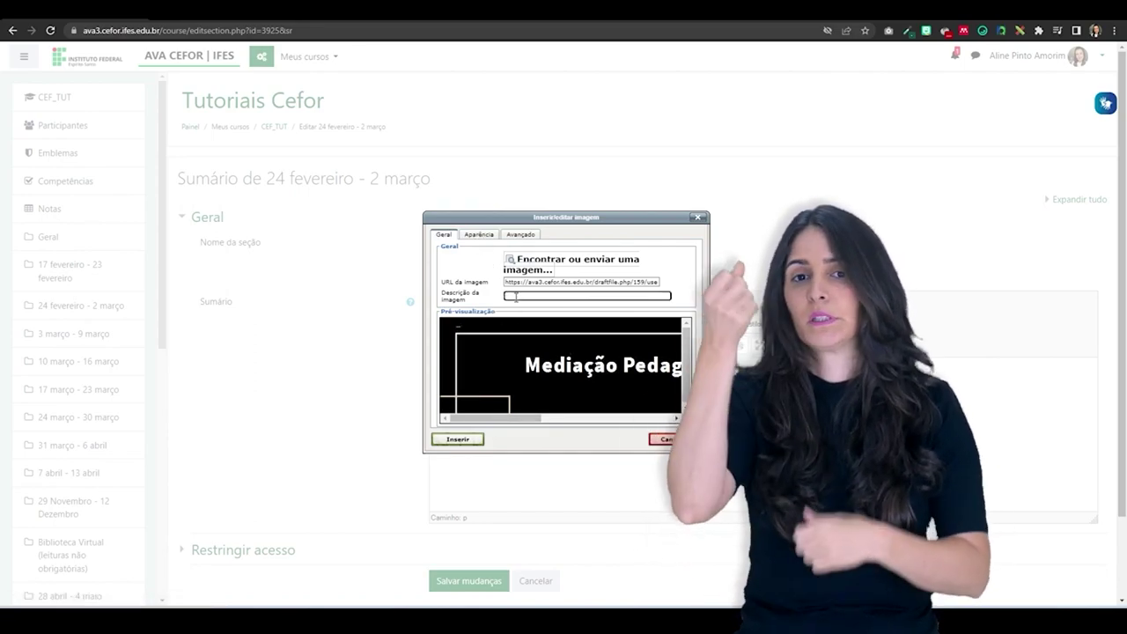
pyautogui.write('dediaç')
pyautogui.write('ão')
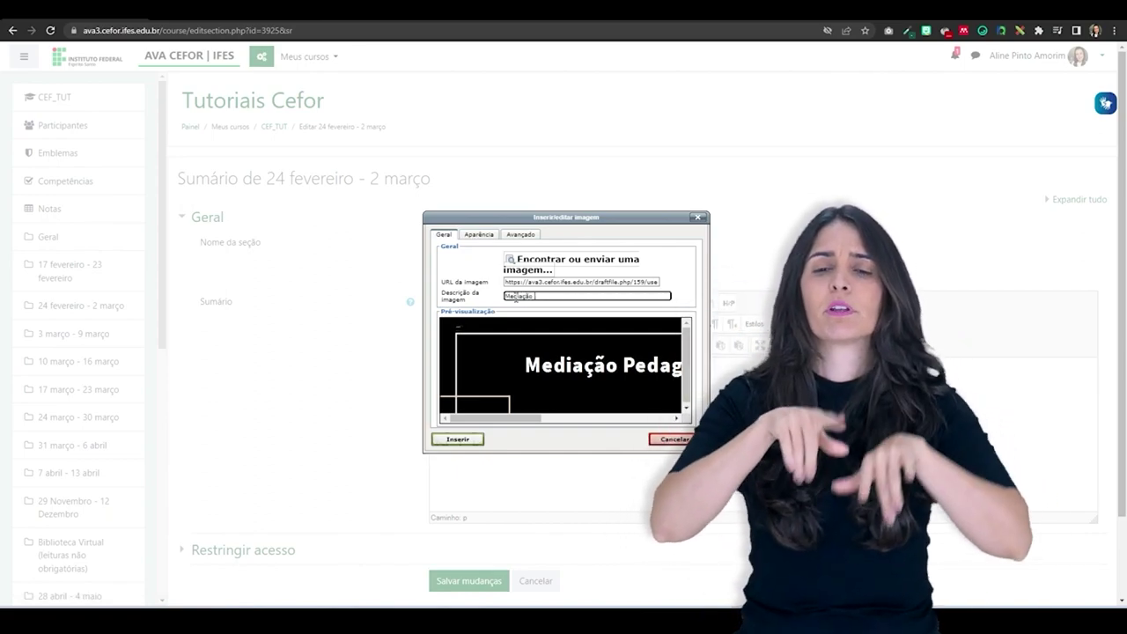
pyautogui.write(' Pedagógico')
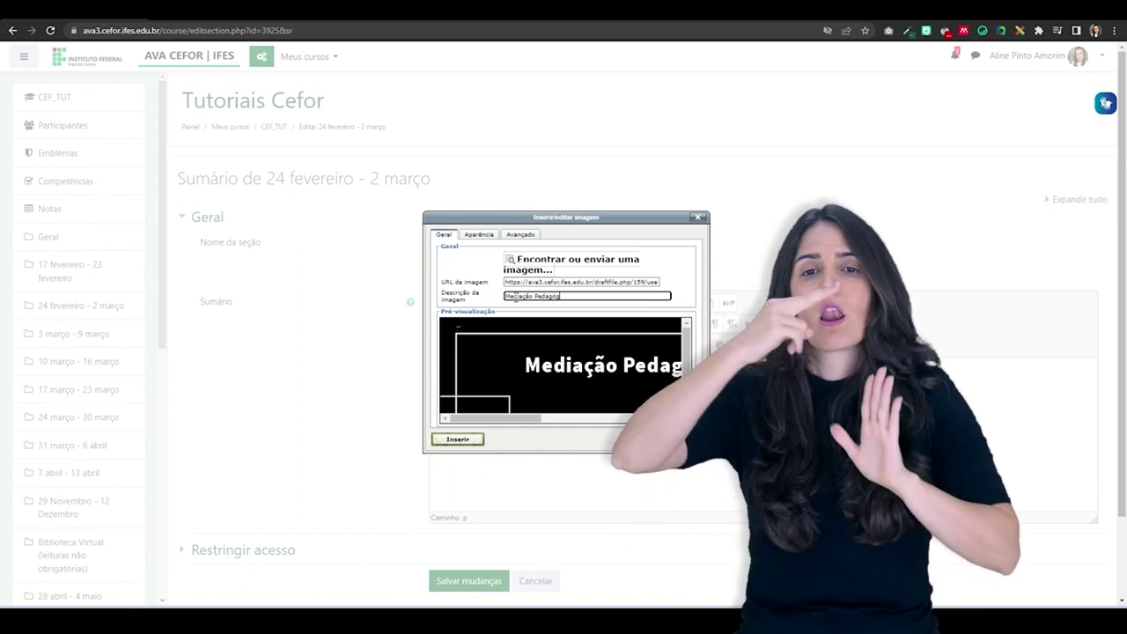
pyautogui.press('BackSpace')
pyautogui.press('BackSpace')
pyautogui.press('BackSpace')
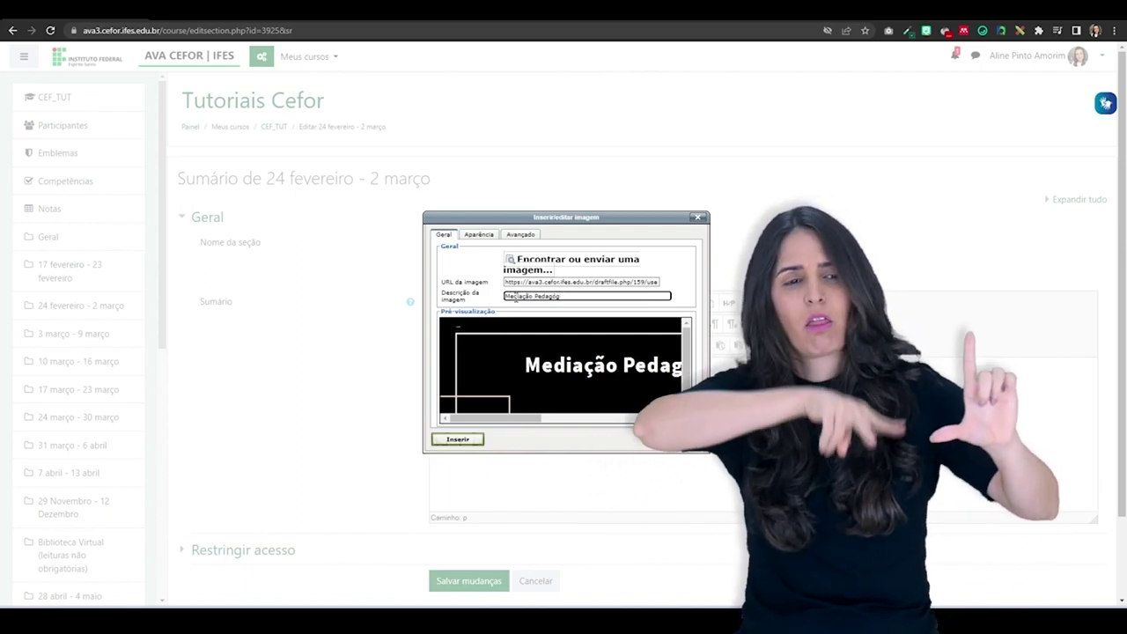
pyautogui.write('ica no Moodle')
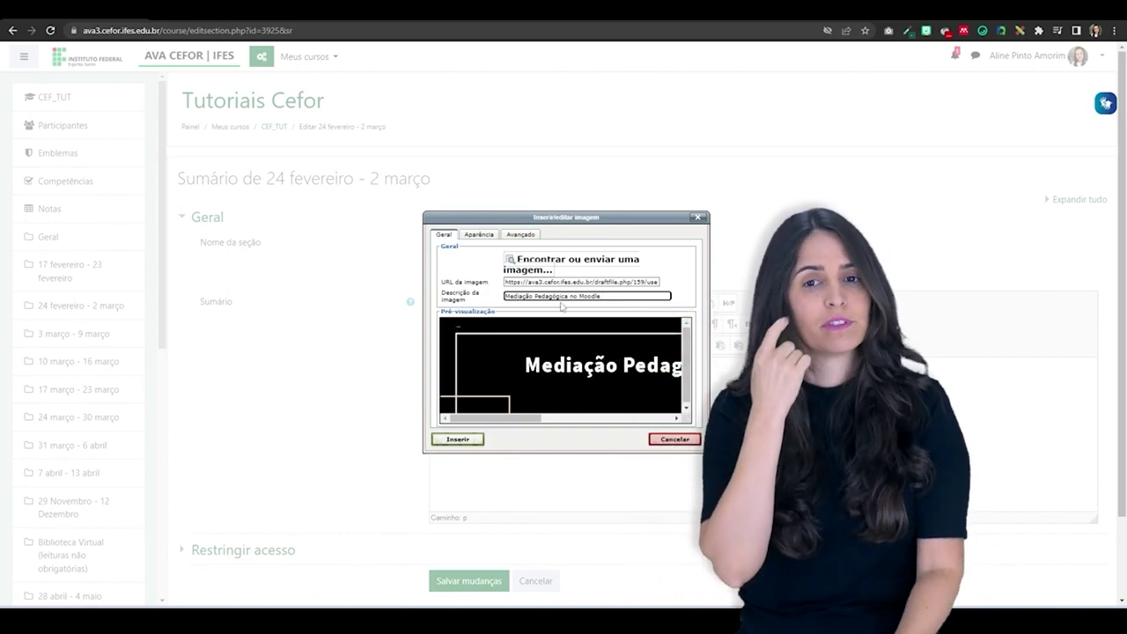
# Insert the banner with its width set to 800 px and save the section summary.
pyautogui.click(476, 235)
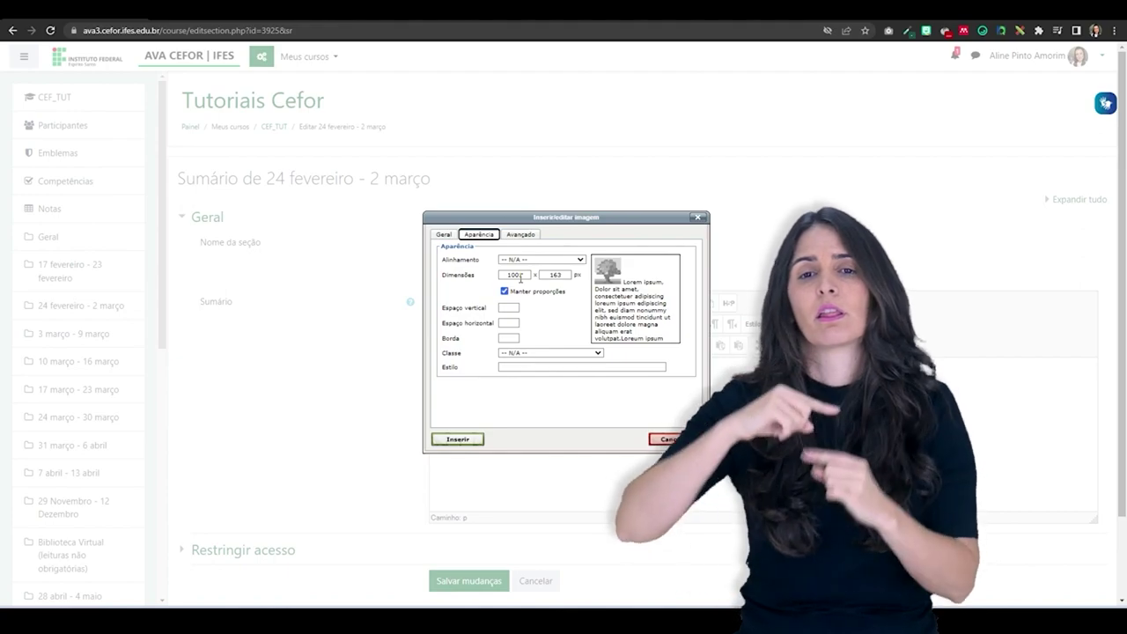
pyautogui.moveTo(527, 276); pyautogui.dragTo(501, 275)
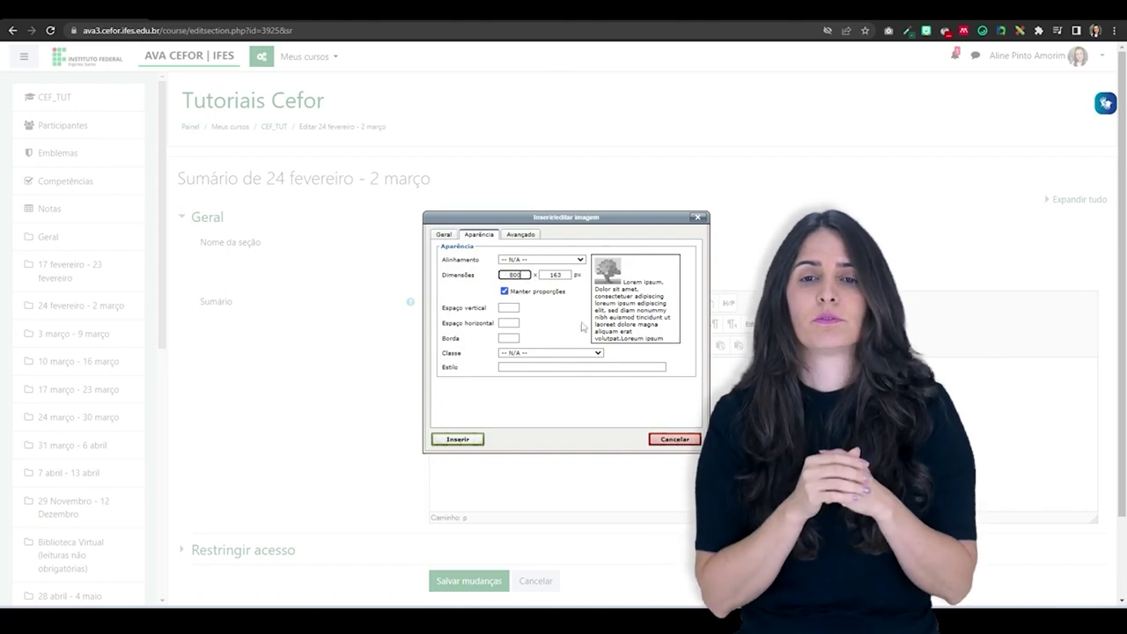
pyautogui.click(457, 439)
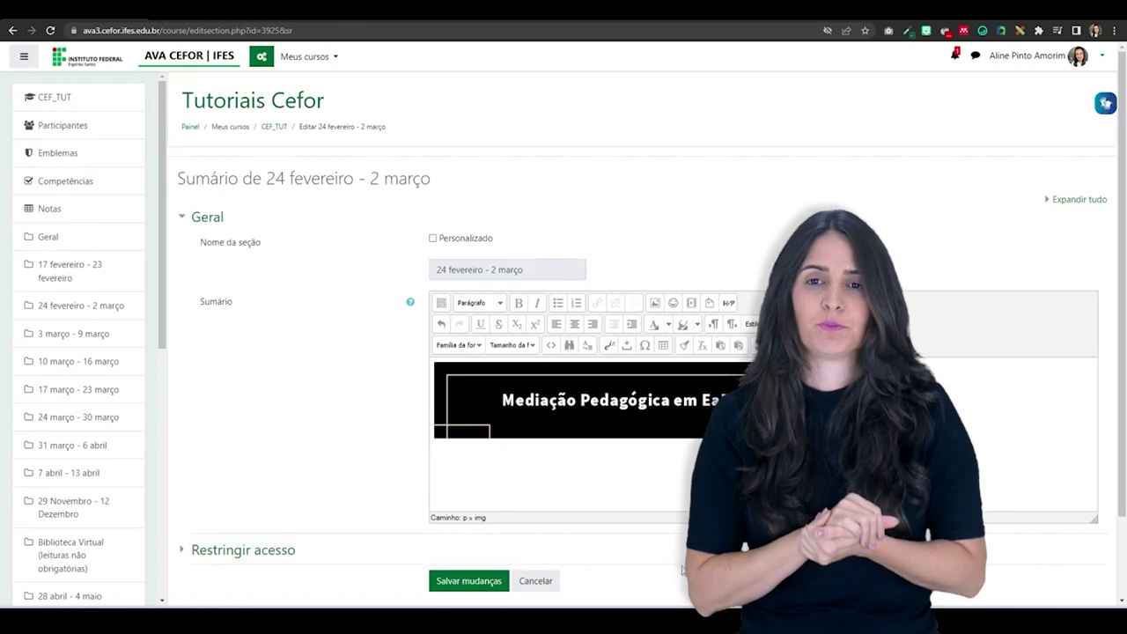
pyautogui.scroll(-1, 616, 544)
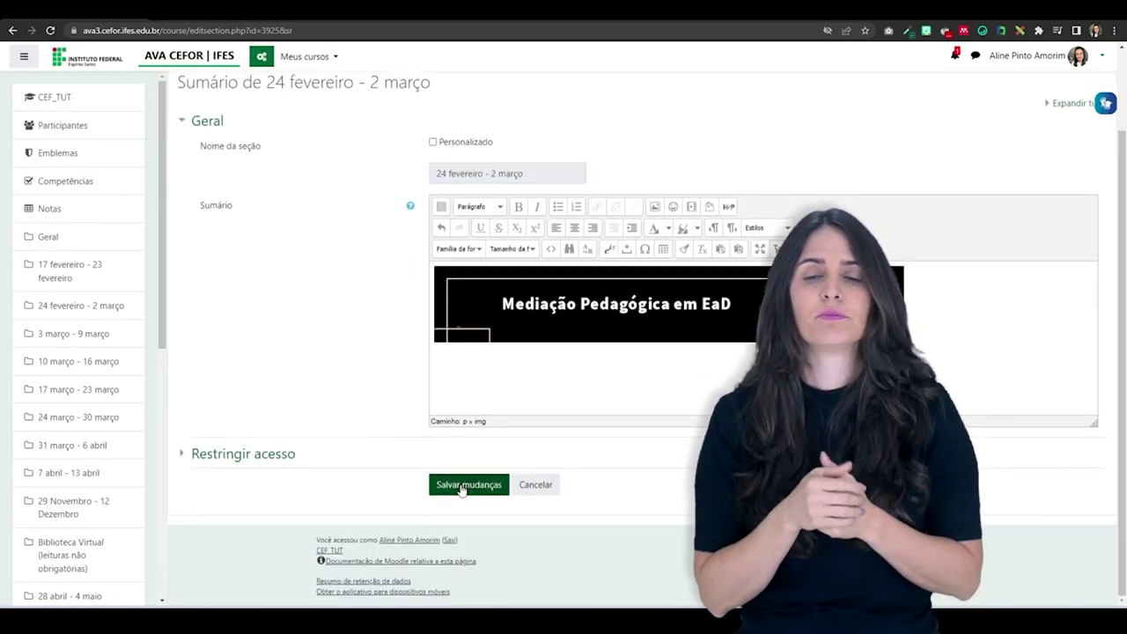
pyautogui.click(451, 487)
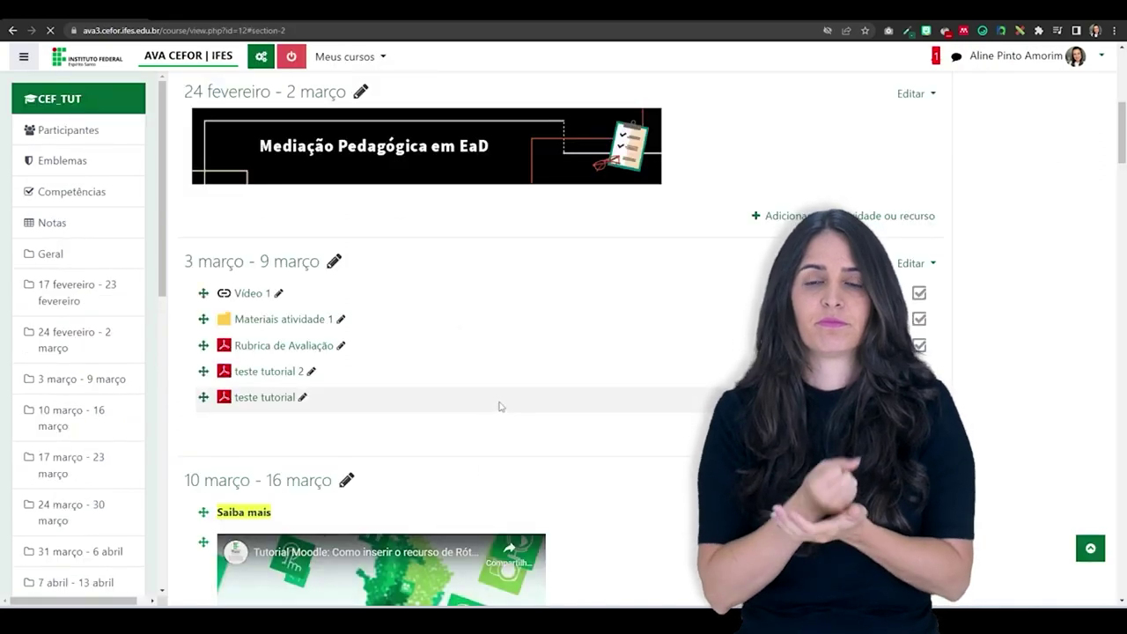
# Add a Página resource to the 24 fevereiro - 2 março section and name it "teste editor".
pyautogui.scroll(3, 499, 405)
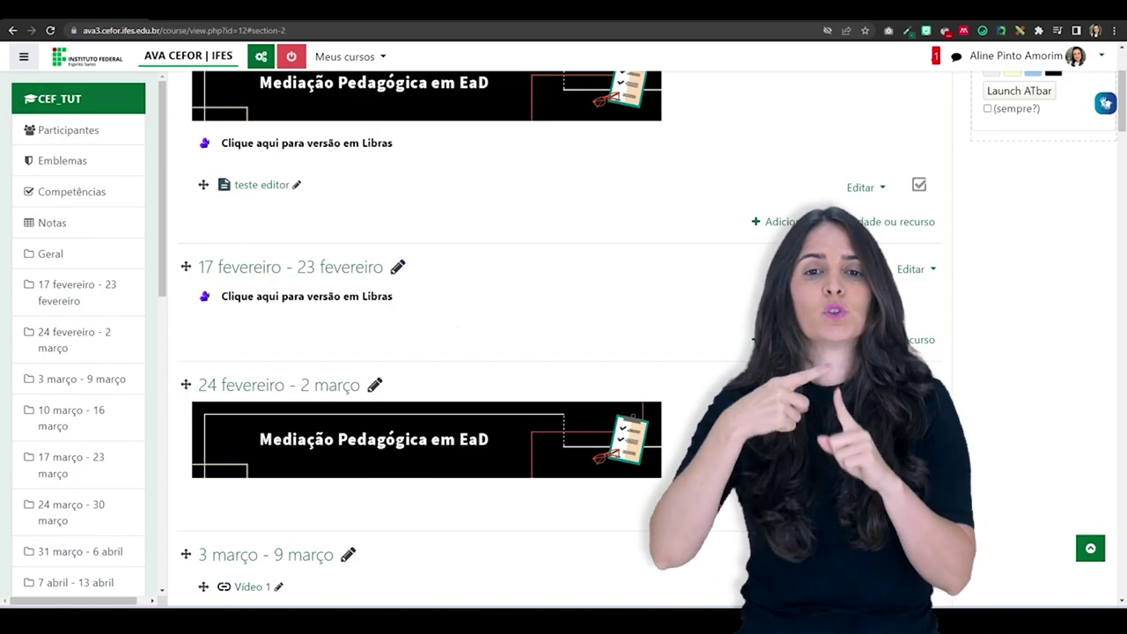
pyautogui.click(850, 339)
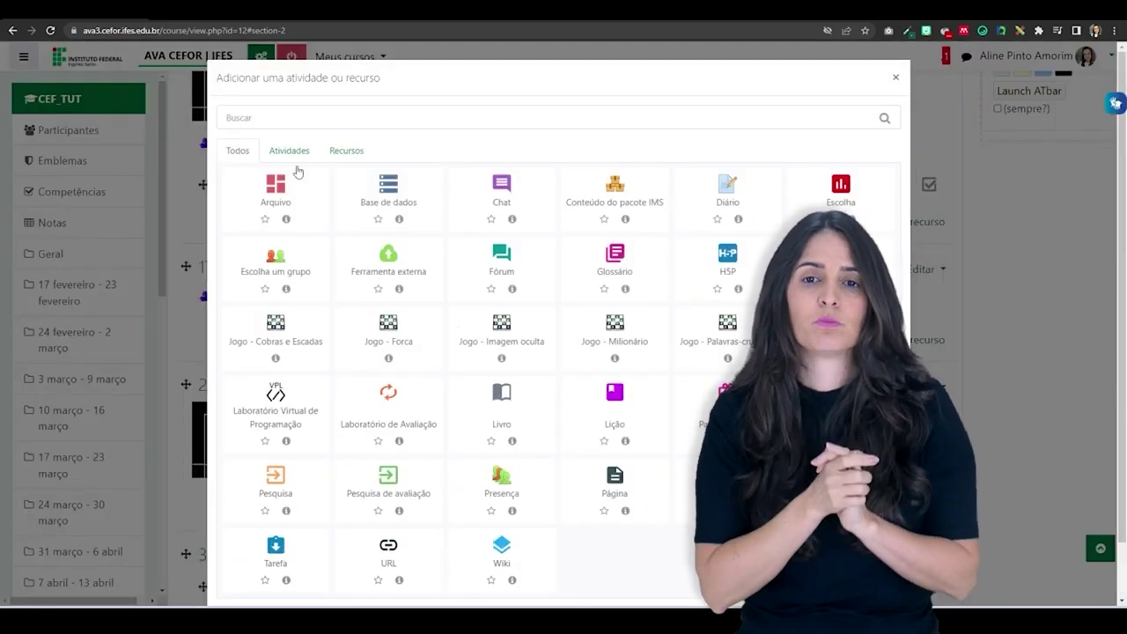
pyautogui.click(348, 155)
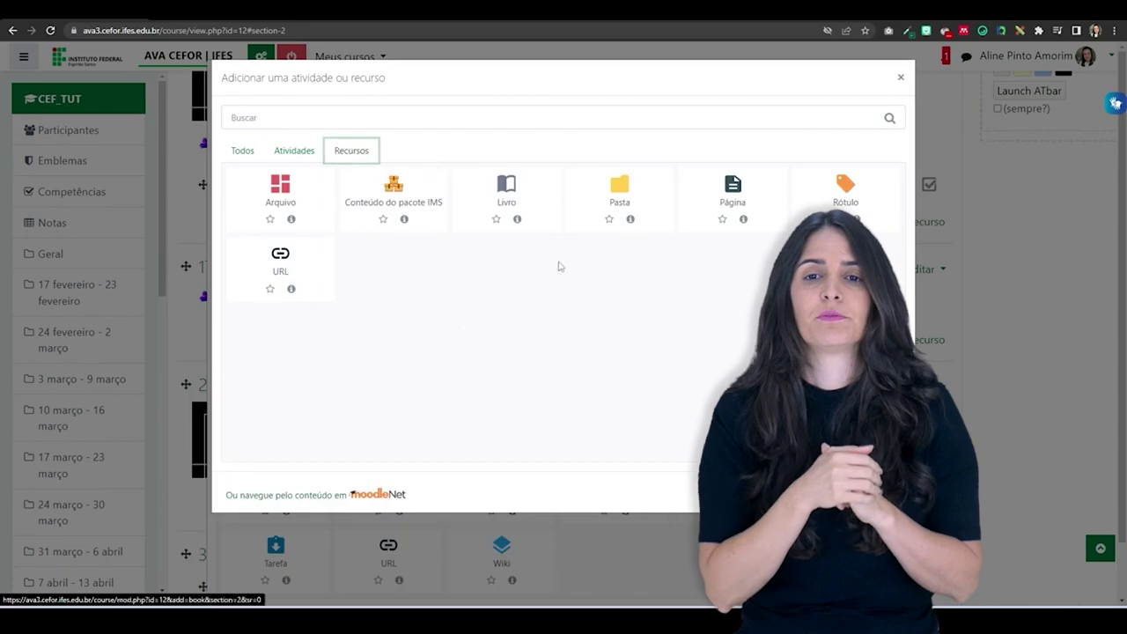
pyautogui.click(733, 189)
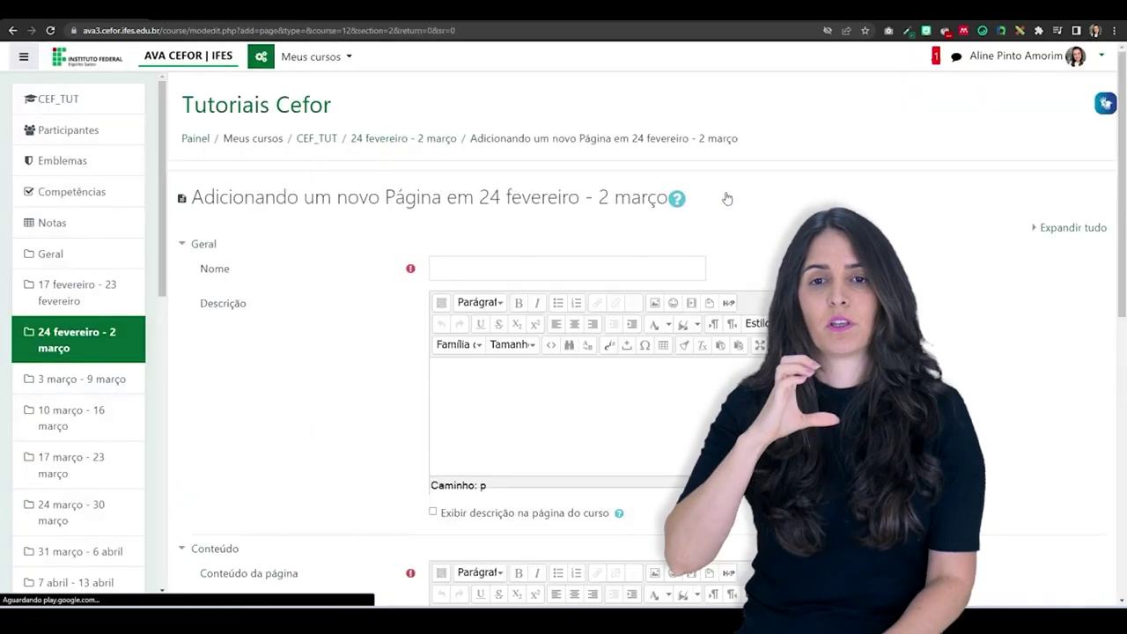
pyautogui.click(571, 270)
pyautogui.write('tes')
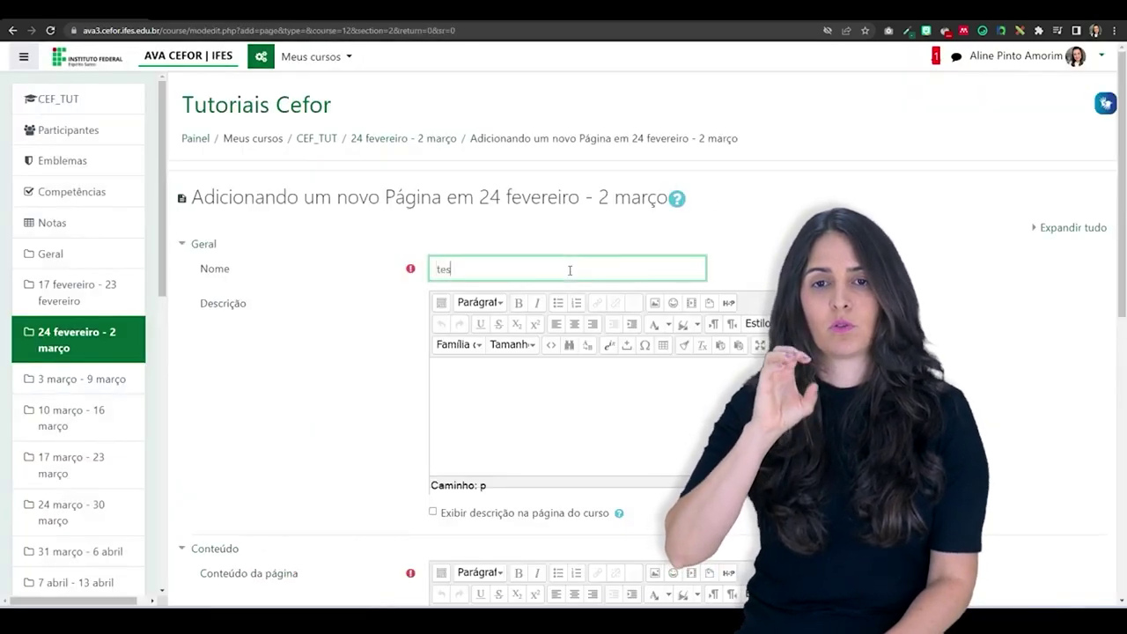
pyautogui.write('te editor')
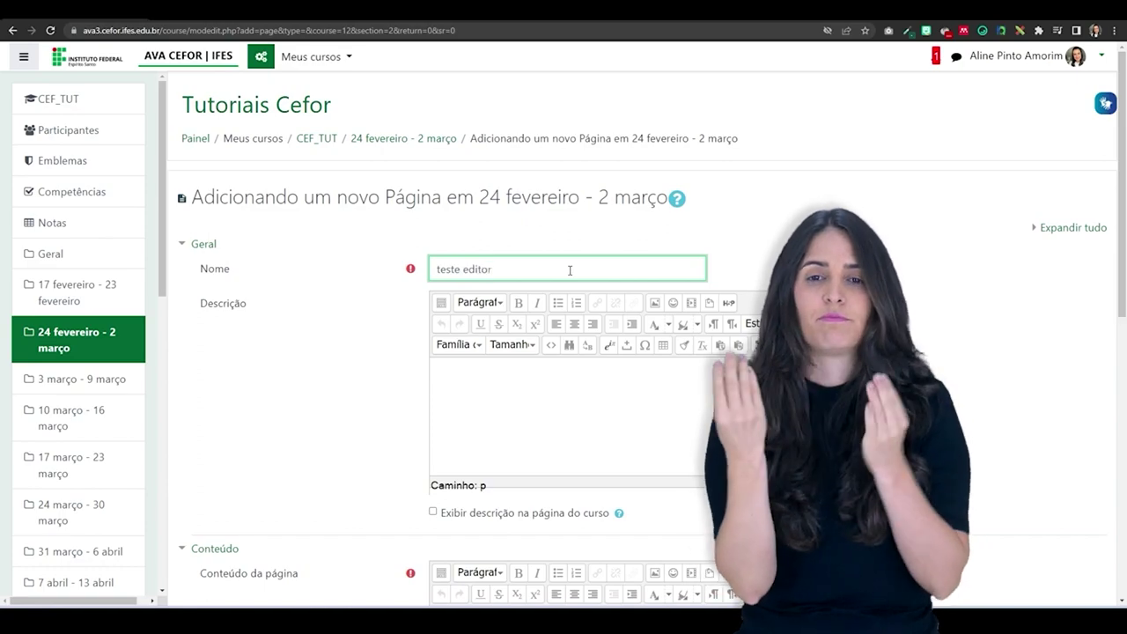
# Enter "Texto 1" as the page content.
pyautogui.scroll(-3, 569, 270)
pyautogui.click(508, 355)
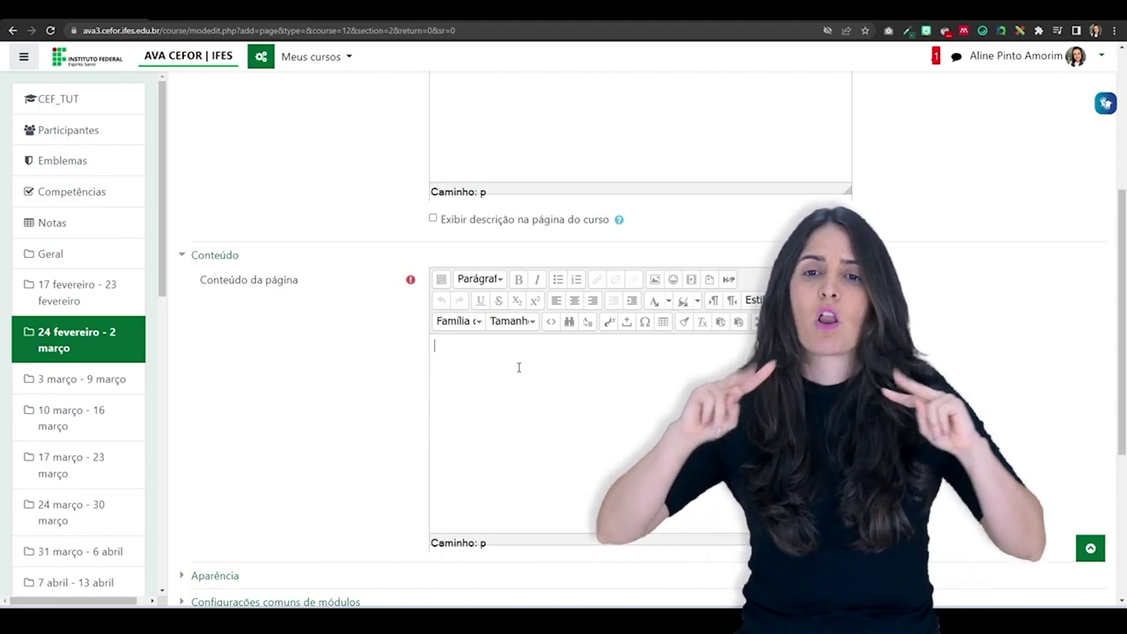
pyautogui.write('Texto 1')
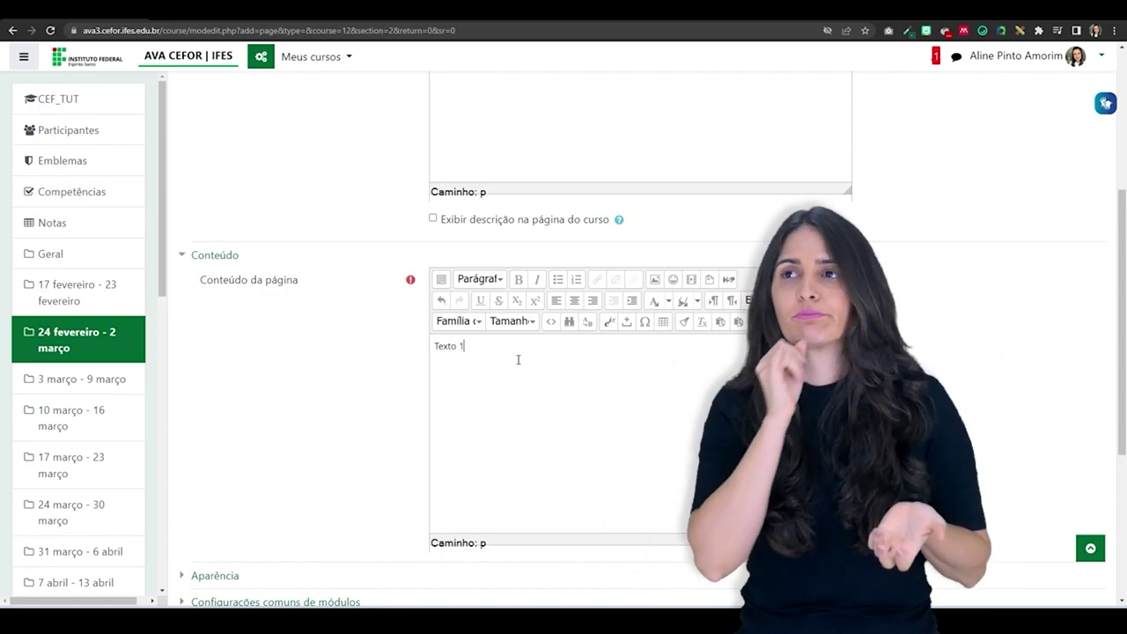
# Start a link on the "Texto 1" text and upload Rubrica_de_Avaliacao_Conceito_estrutura.pdf as its target.
pyautogui.moveTo(438, 341); pyautogui.dragTo(433, 345)
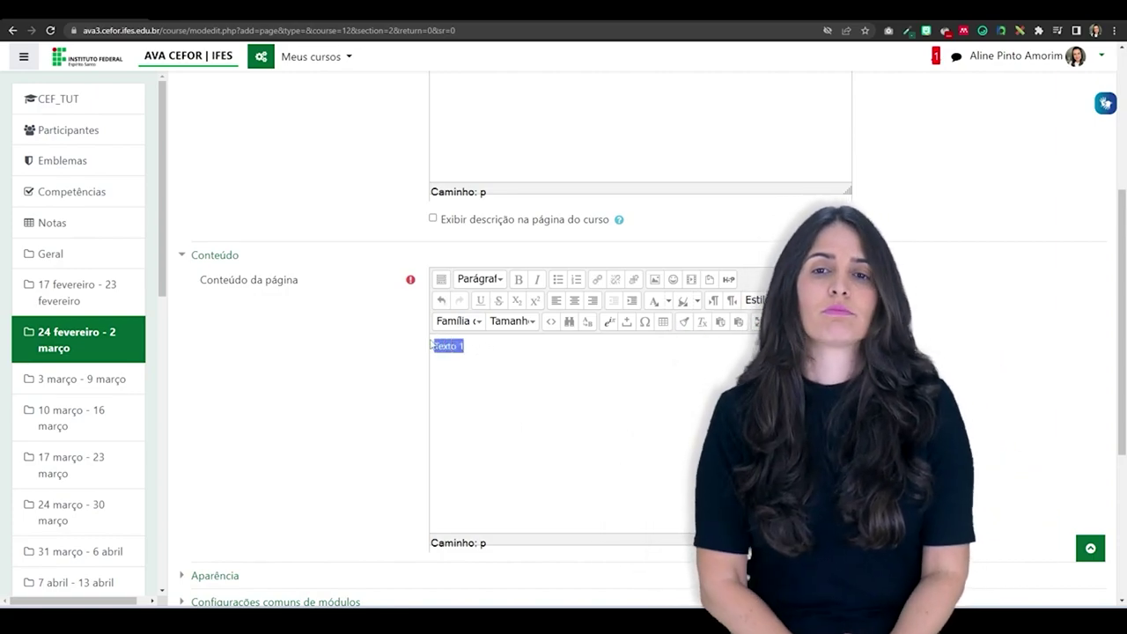
pyautogui.click(596, 280)
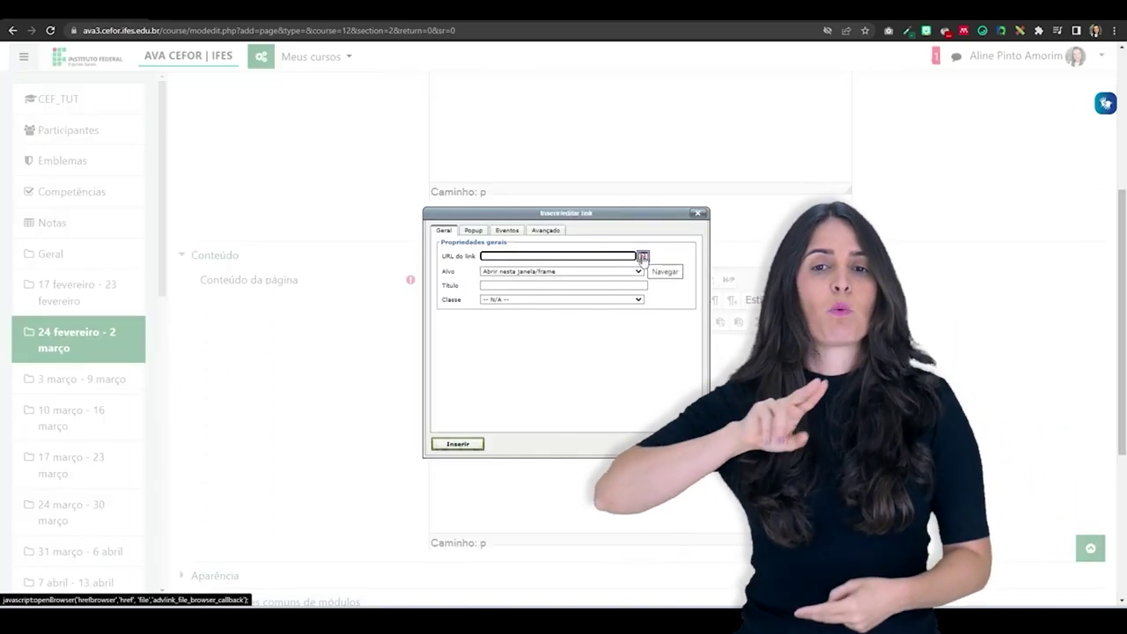
pyautogui.click(643, 257)
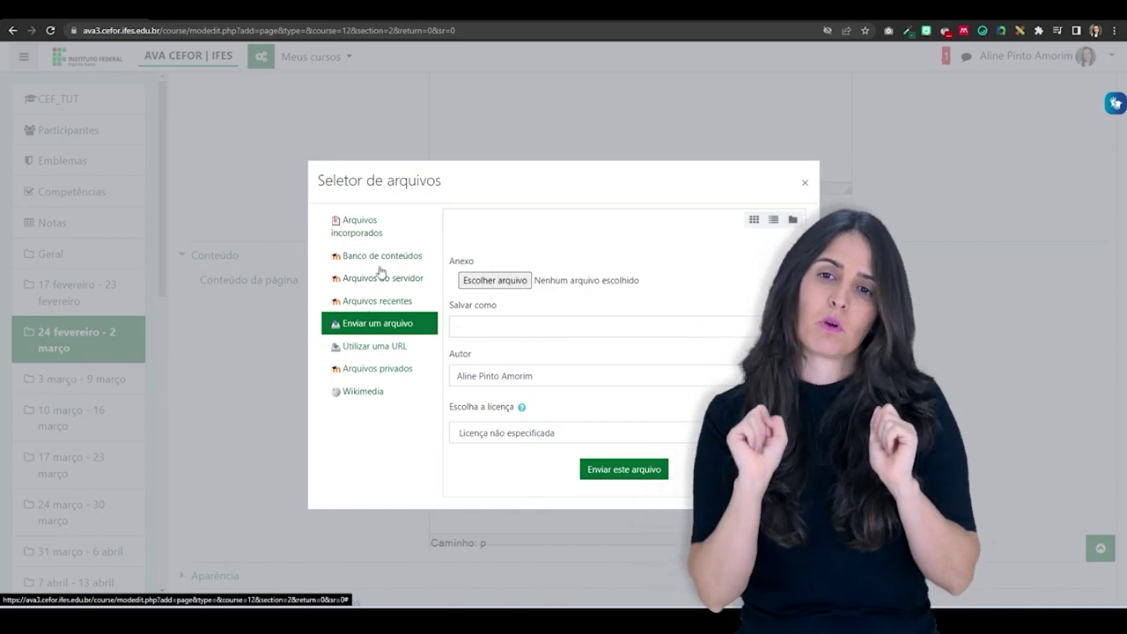
pyautogui.click(495, 281)
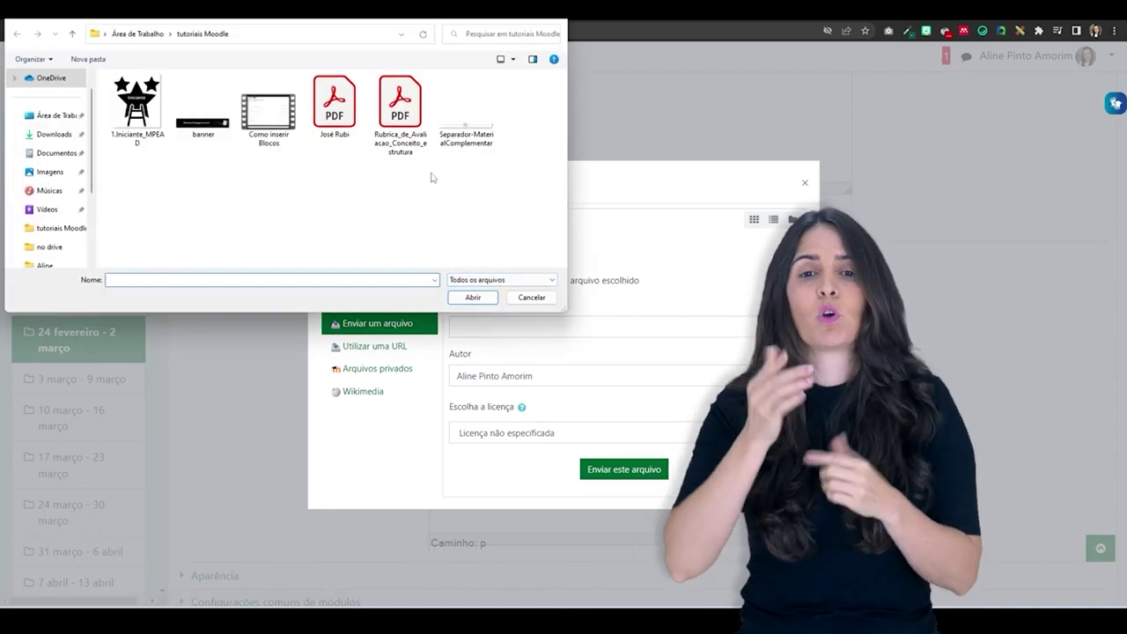
pyautogui.click(399, 116)
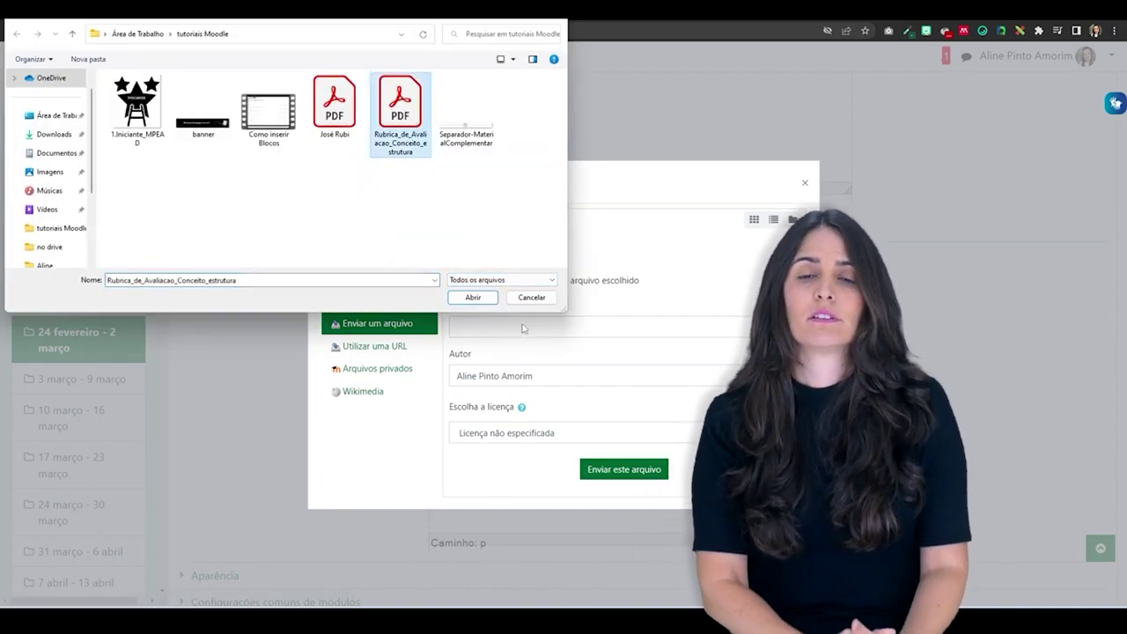
pyautogui.click(472, 296)
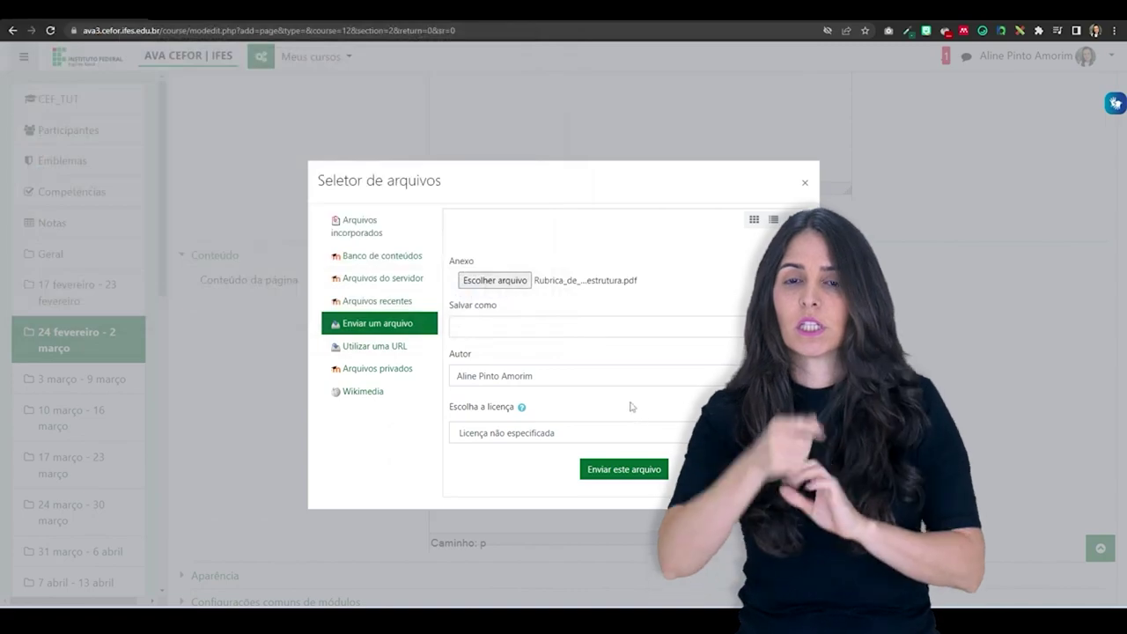
pyautogui.click(606, 473)
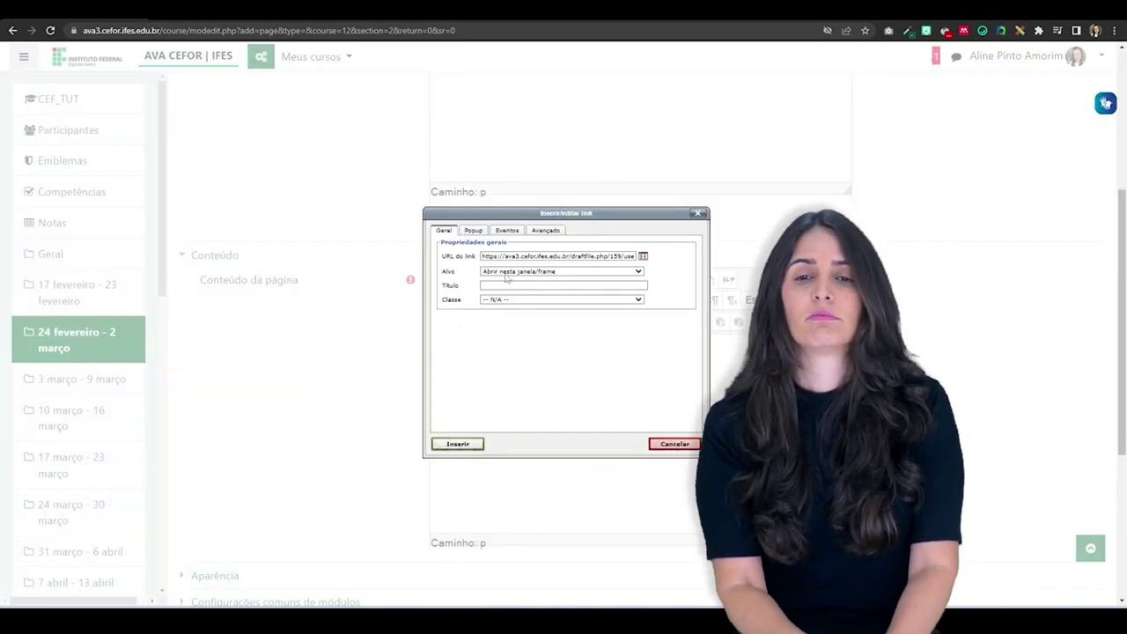
# Set the link target to "Abrir nesta janela/frame" and insert the link.
pyautogui.click(639, 271)
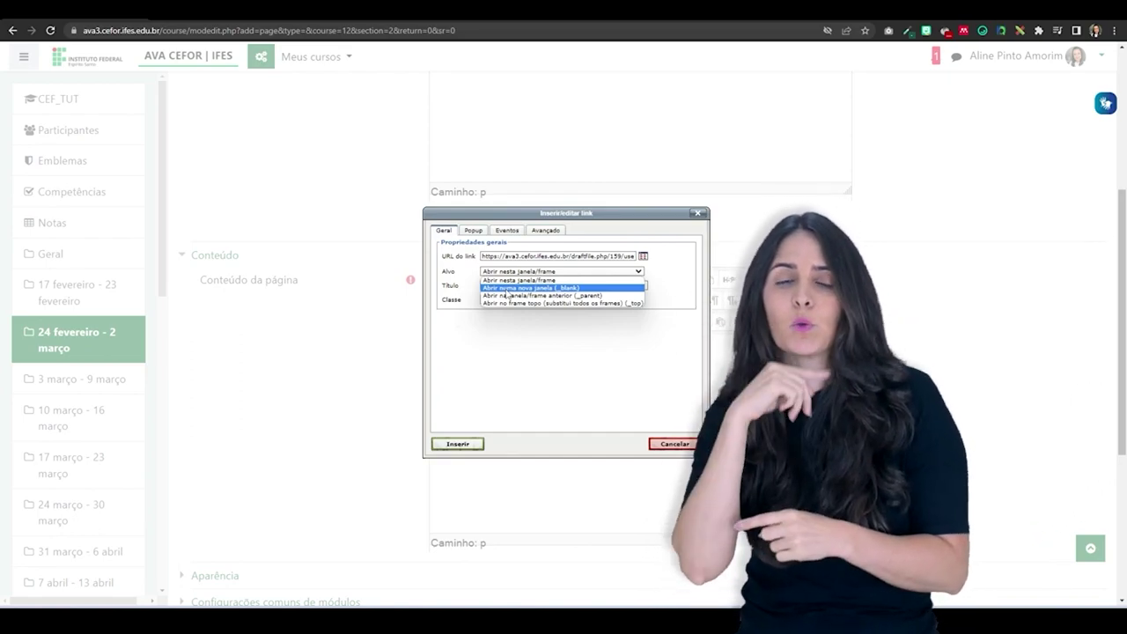
pyautogui.click(503, 282)
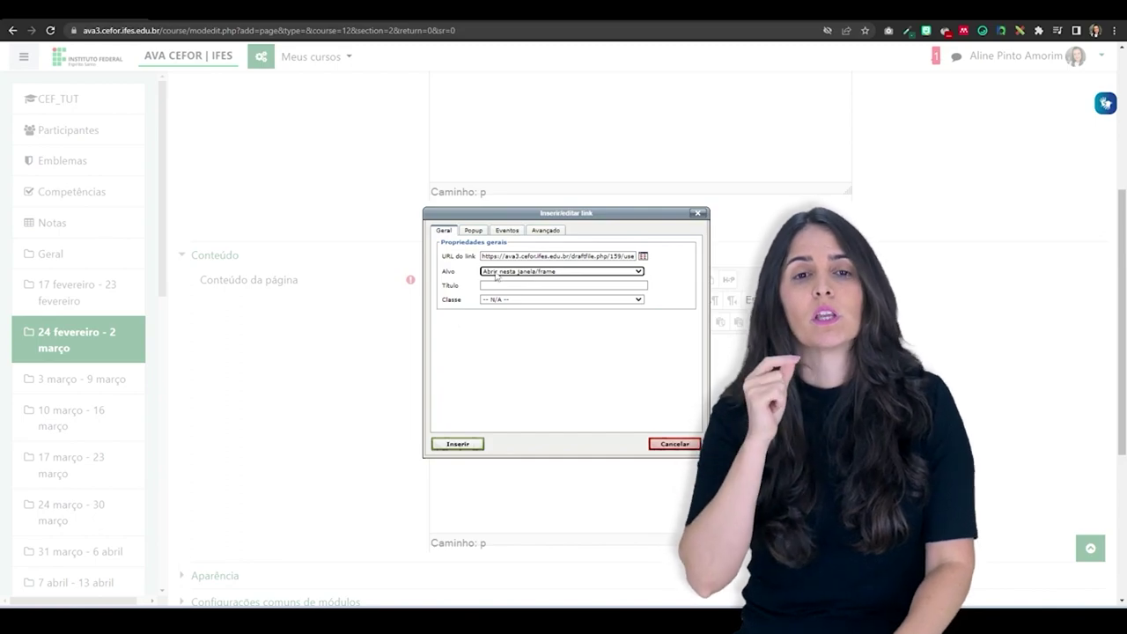
pyautogui.click(457, 443)
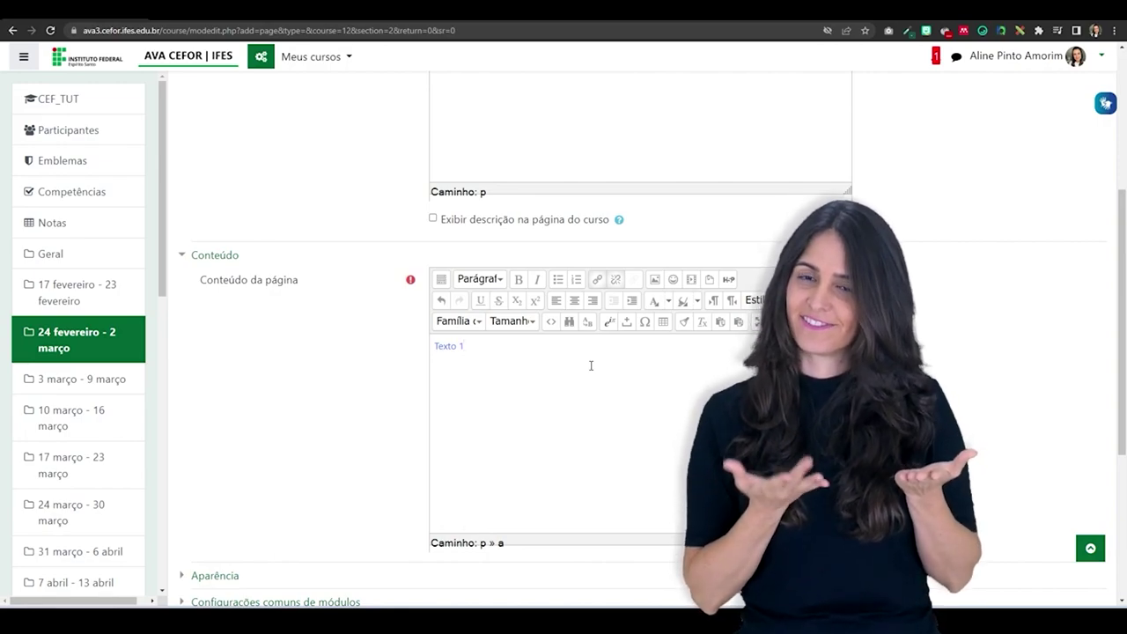
# Upload the video "Como inserir Blocos.mp4" and insert it as Moodle media below the linked text, followed by blank lines.
pyautogui.press('Return')
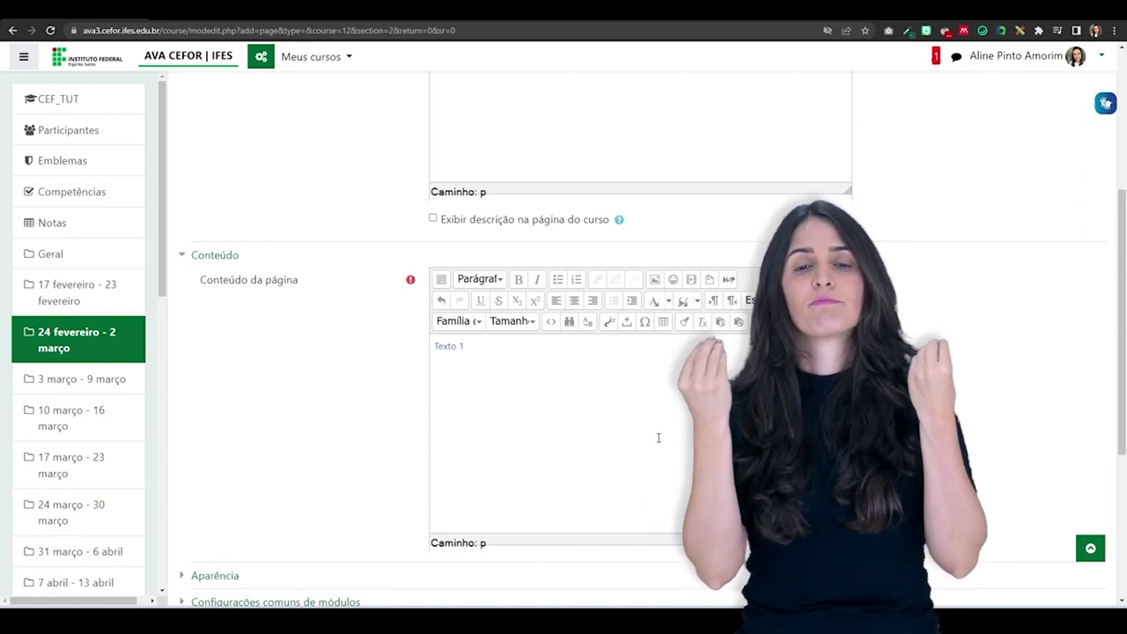
pyautogui.click(691, 281)
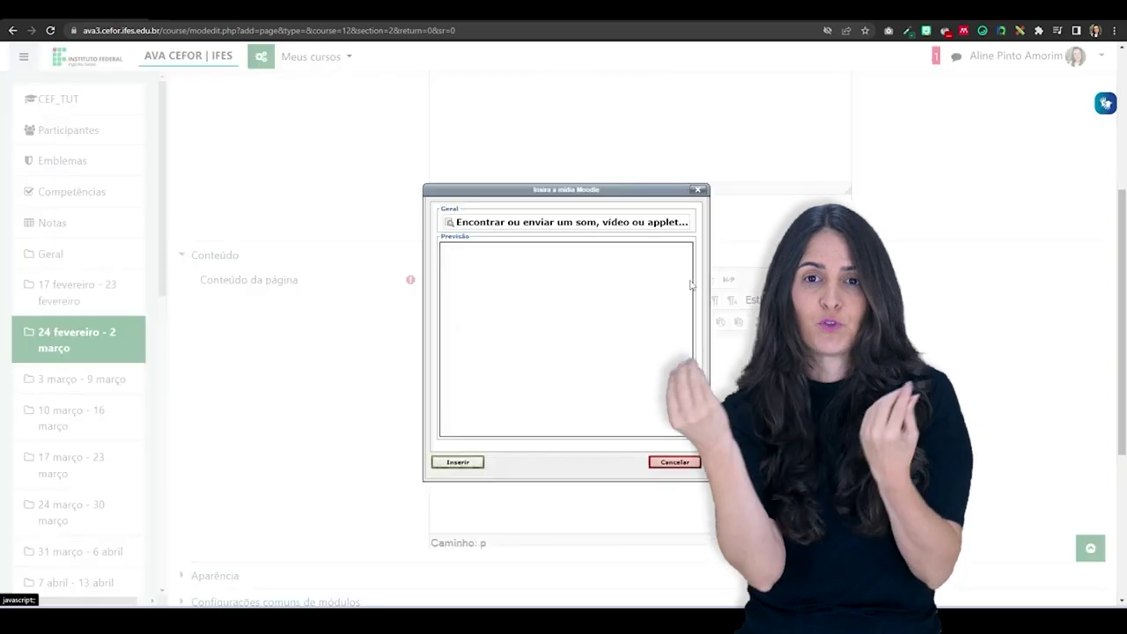
pyautogui.click(506, 224)
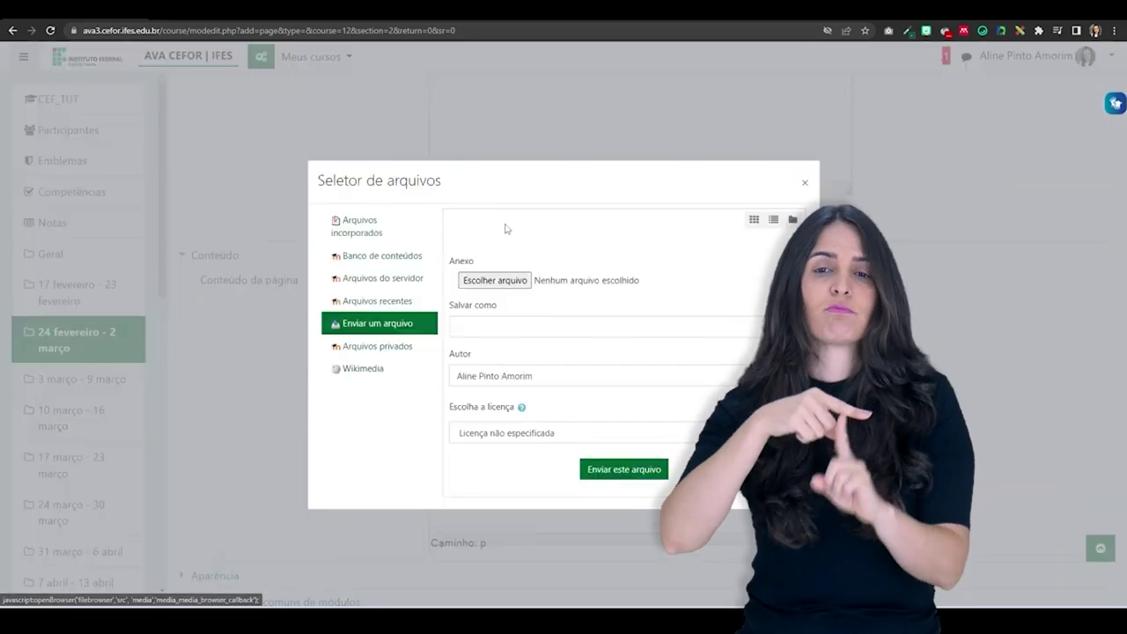
pyautogui.click(509, 282)
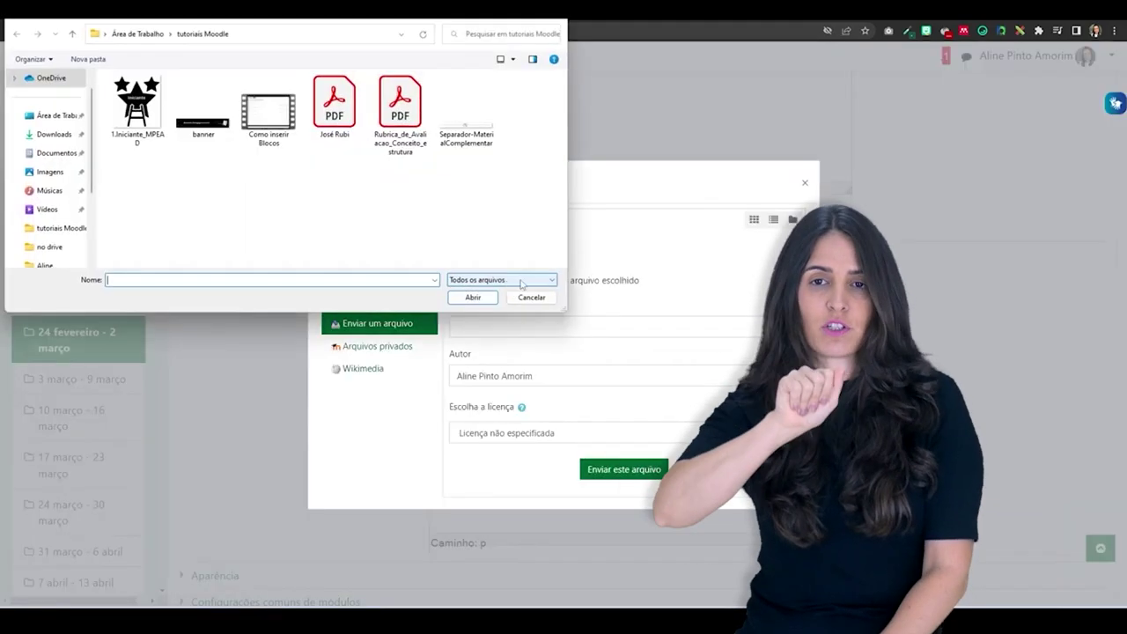
pyautogui.click(278, 119)
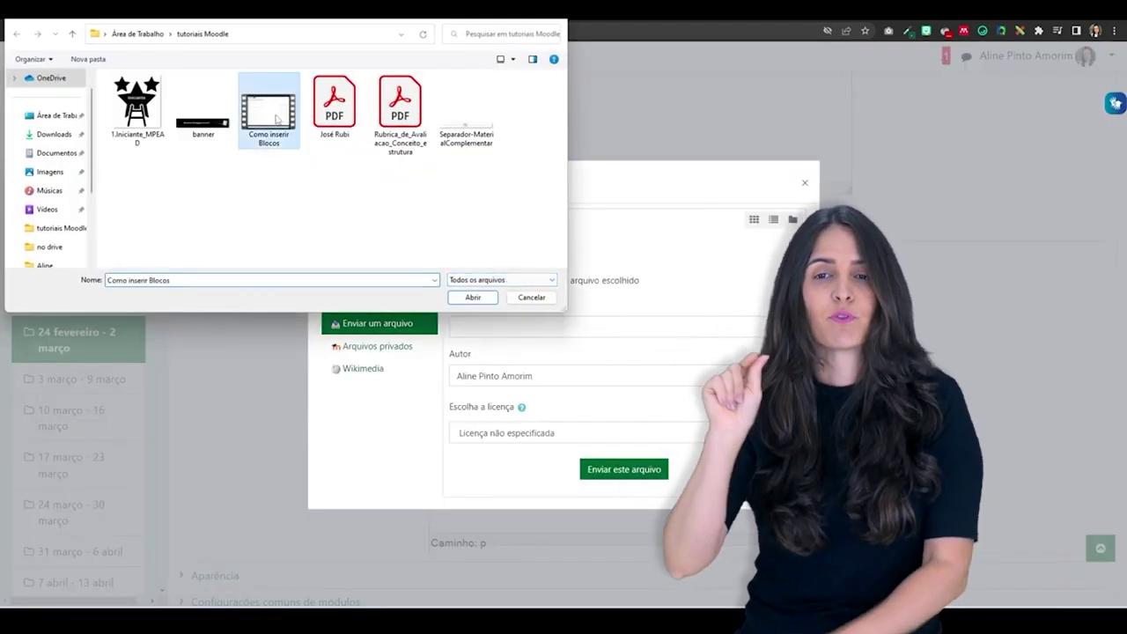
pyautogui.click(469, 297)
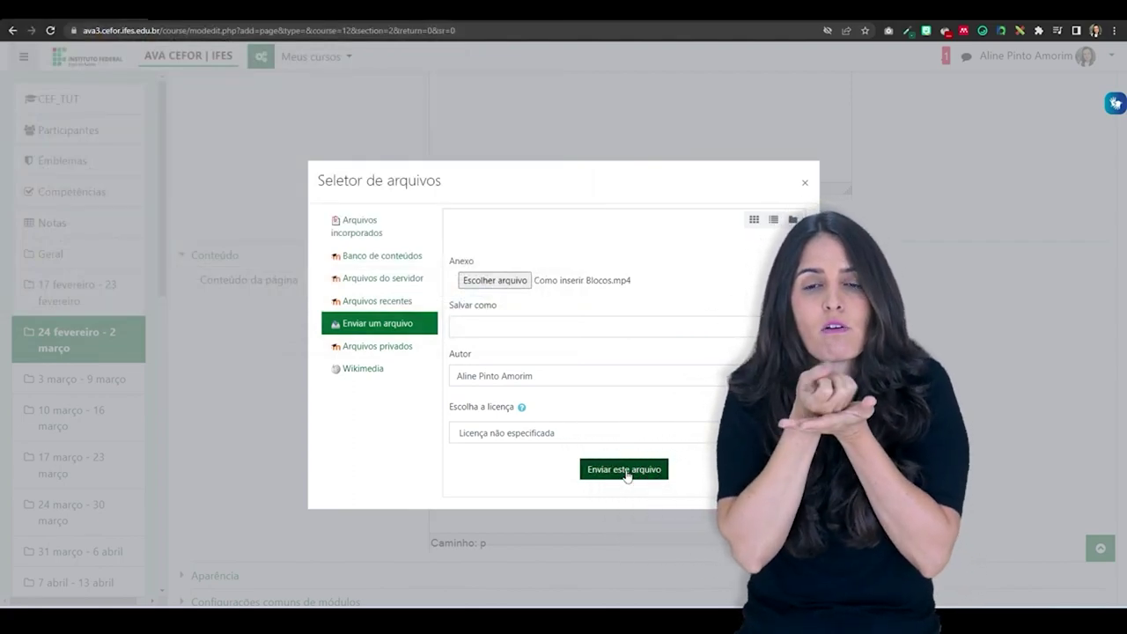
pyautogui.click(624, 471)
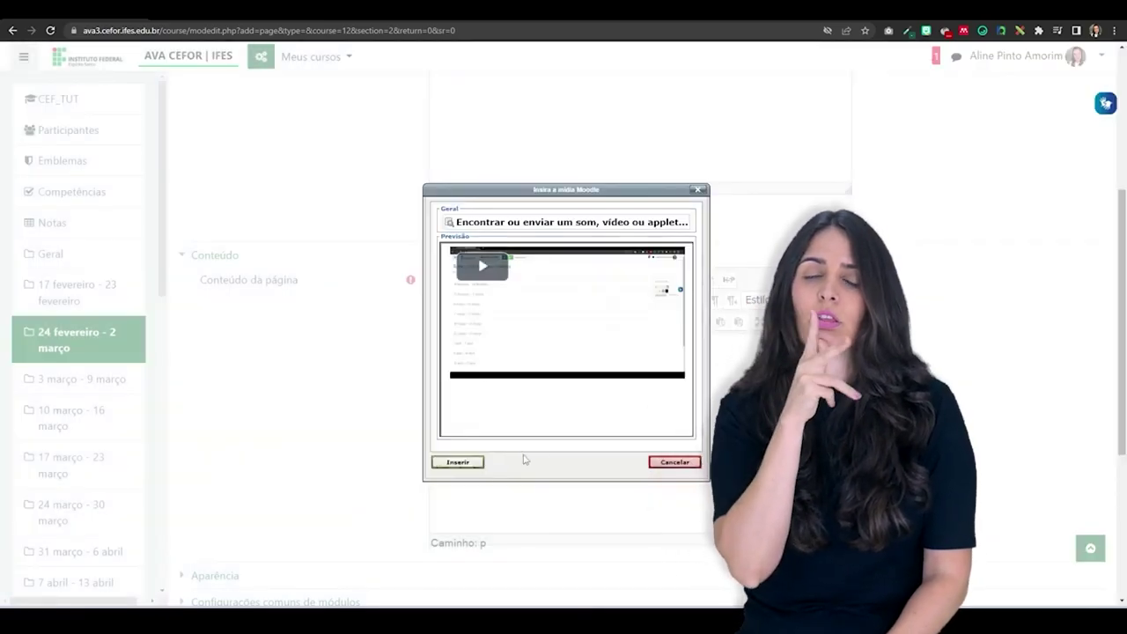
pyautogui.click(475, 461)
pyautogui.press('Return')
pyautogui.press('Return')
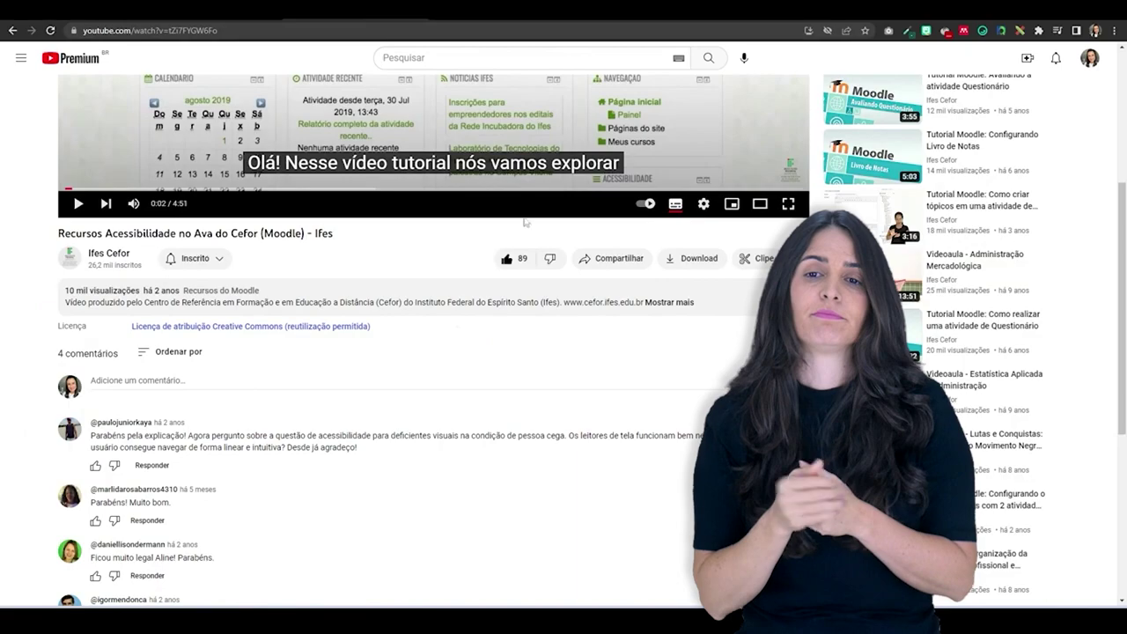
# Switch to YouTube and copy the embed code of the video "Recursos Acessibilidade no Ava do Cefor (Moodle) - Ifes".
pyautogui.scroll(3, 566, 279)
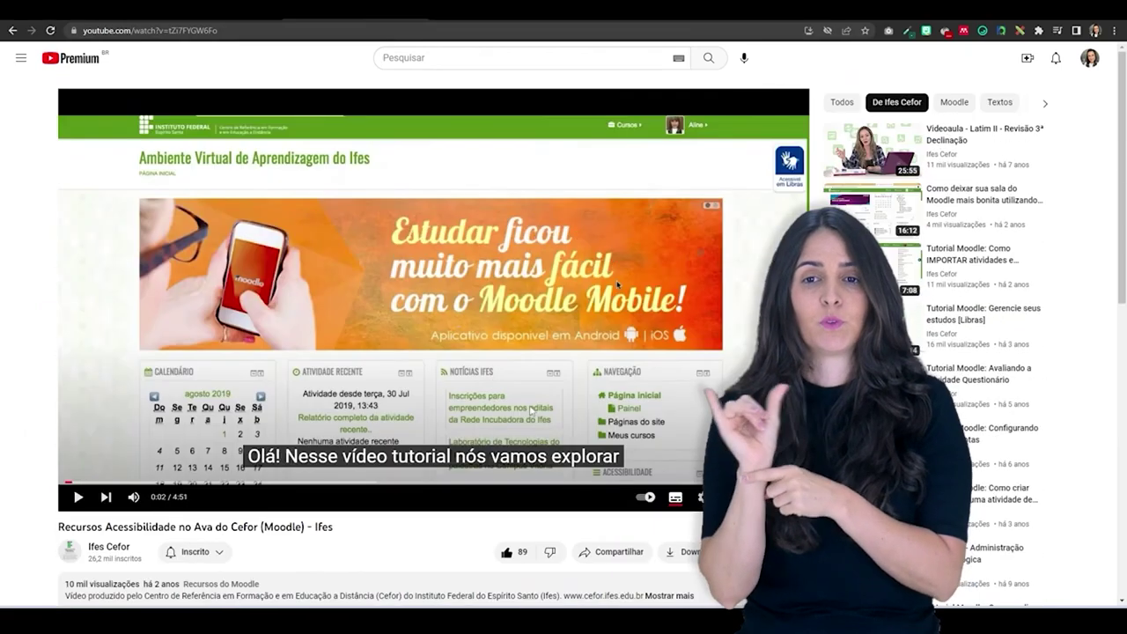
pyautogui.click(616, 552)
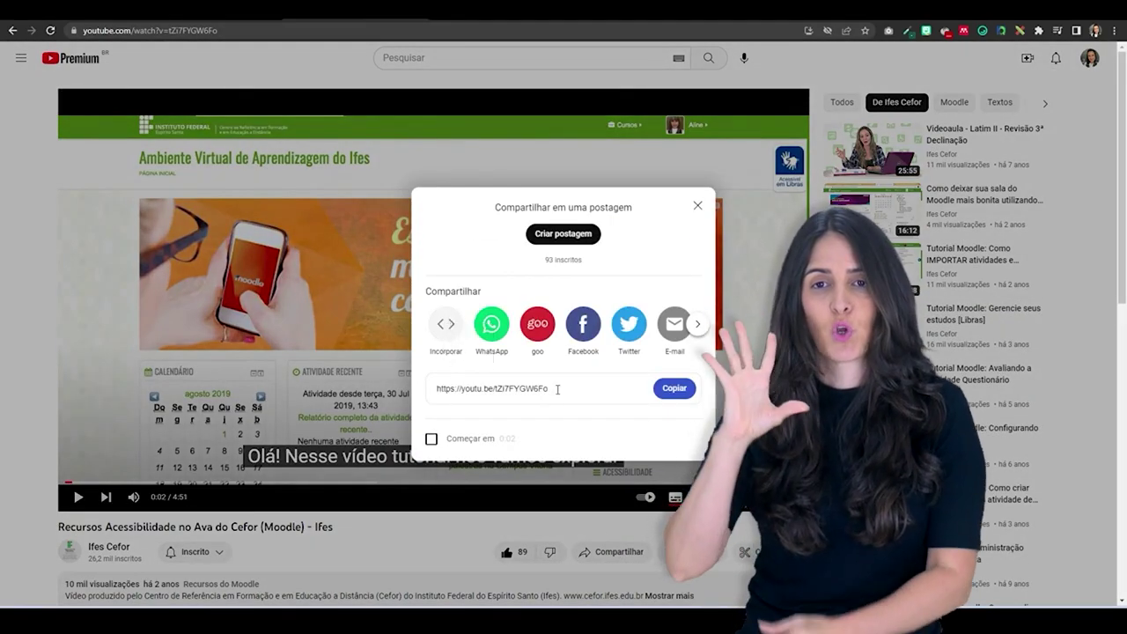
pyautogui.click(444, 325)
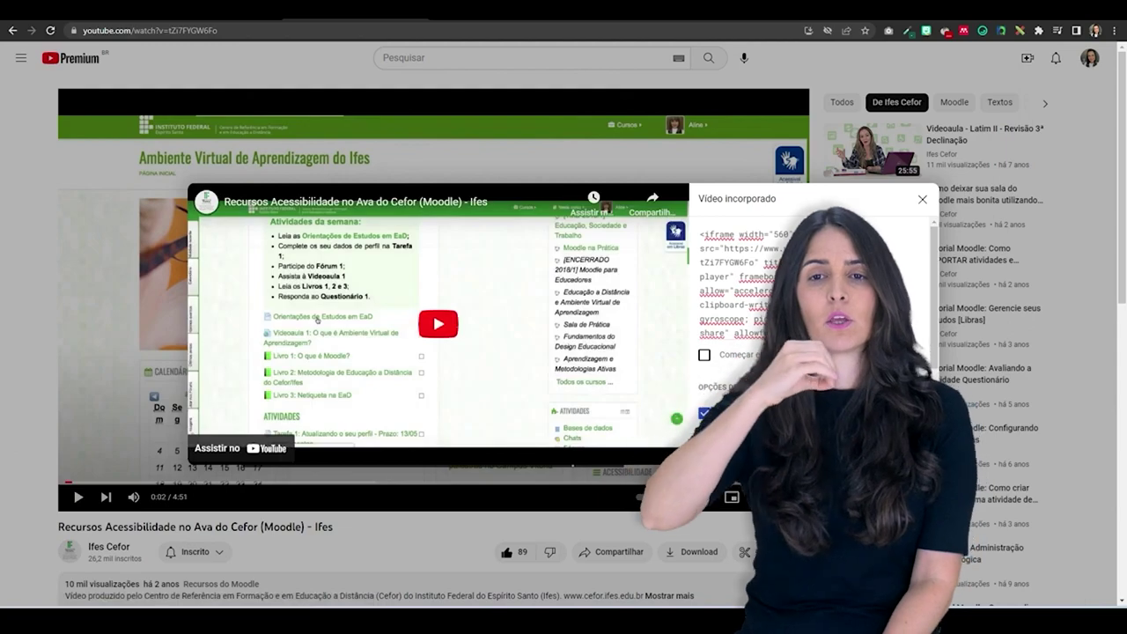
pyautogui.click(911, 445)
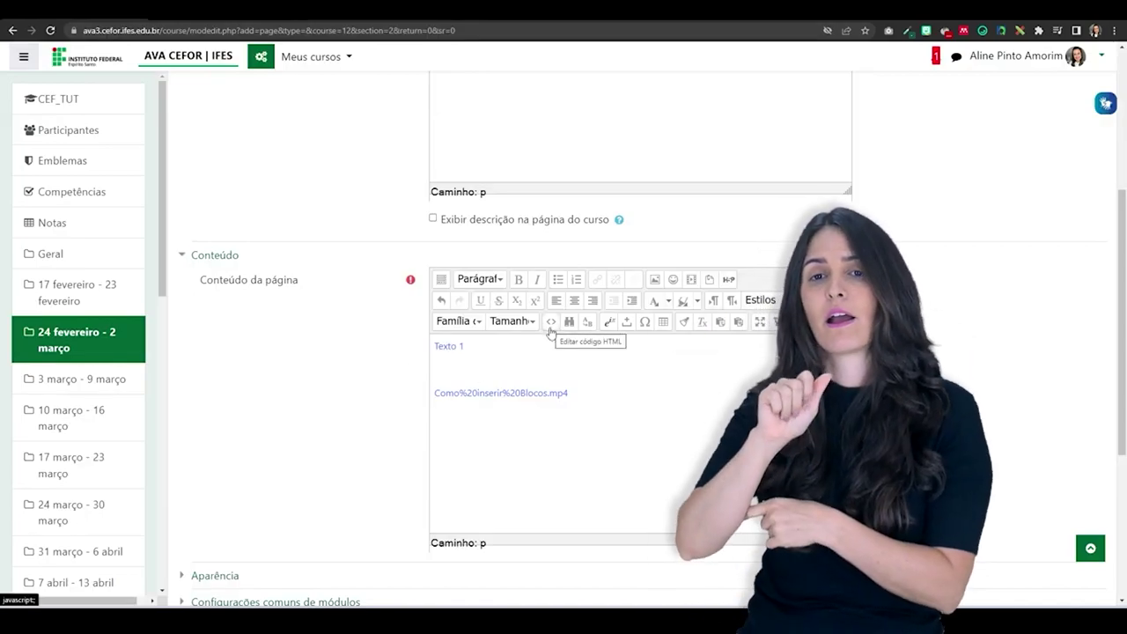
# Back in Moodle, paste the YouTube iframe code (560 × 315) at the end of the page content's HTML source and apply it.
pyautogui.click(550, 324)
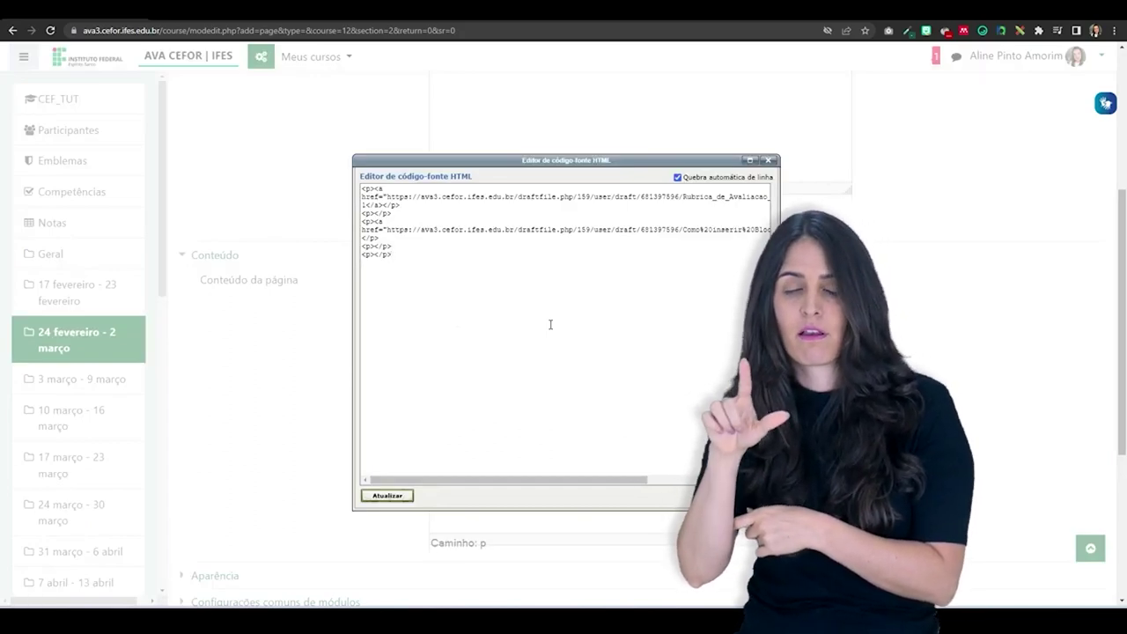
pyautogui.write('<iframe width="560" height="315" src="https://www.youtube.com/embed/tZi7FYGW6Fo" title="YouTube video player" frameborder="0" allow="accelerometer; autoplay; clipboard-write; encrypted-media; gyroscope; picture-in-picture; web-share" allowfullscreen></iframe>')
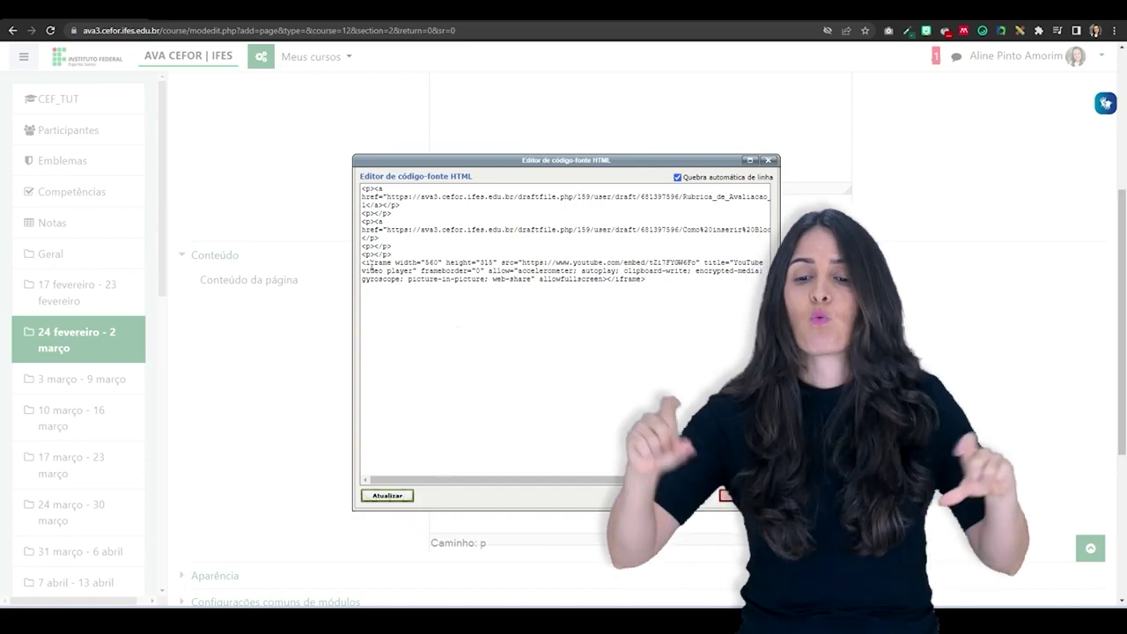
pyautogui.click(381, 499)
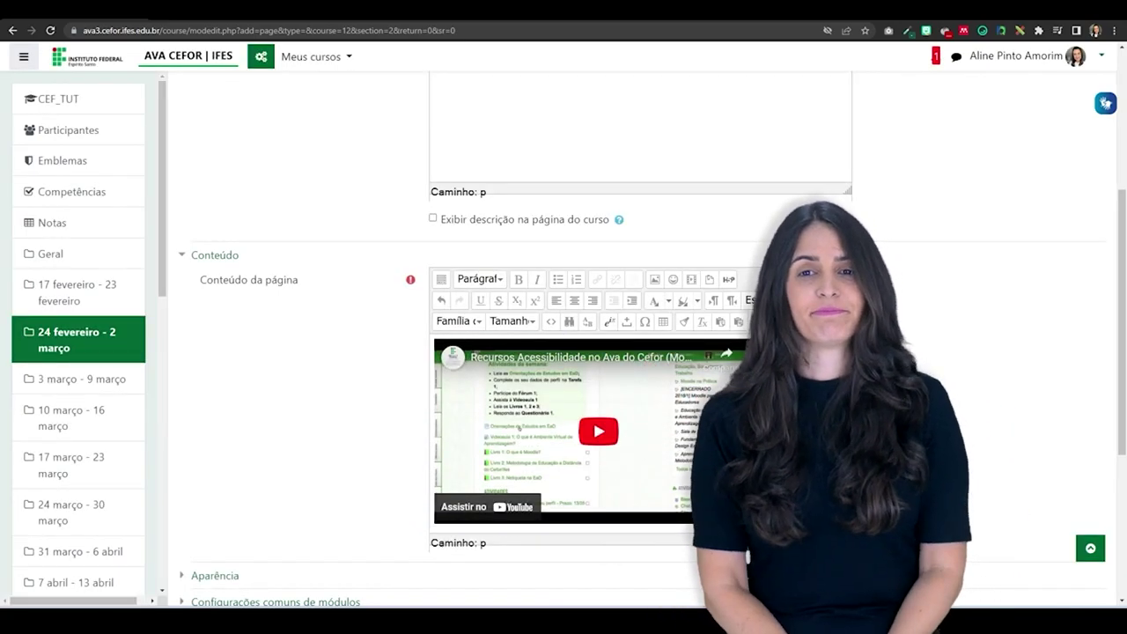
# Save the "teste editor" page and display it.
pyautogui.scroll(-3, 679, 338)
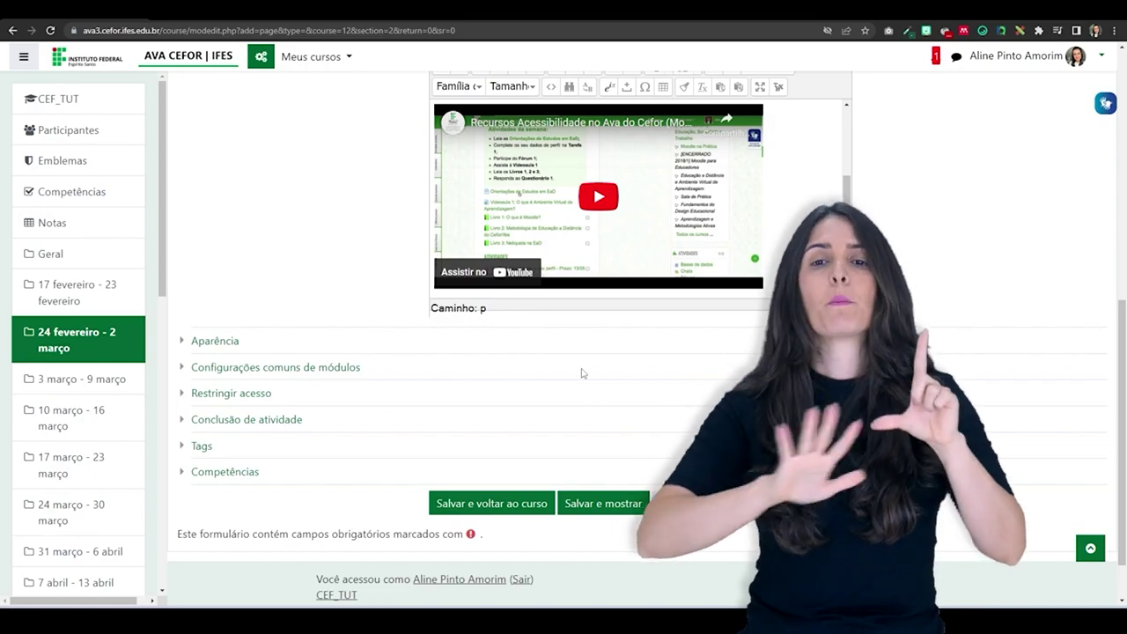
pyautogui.click(603, 506)
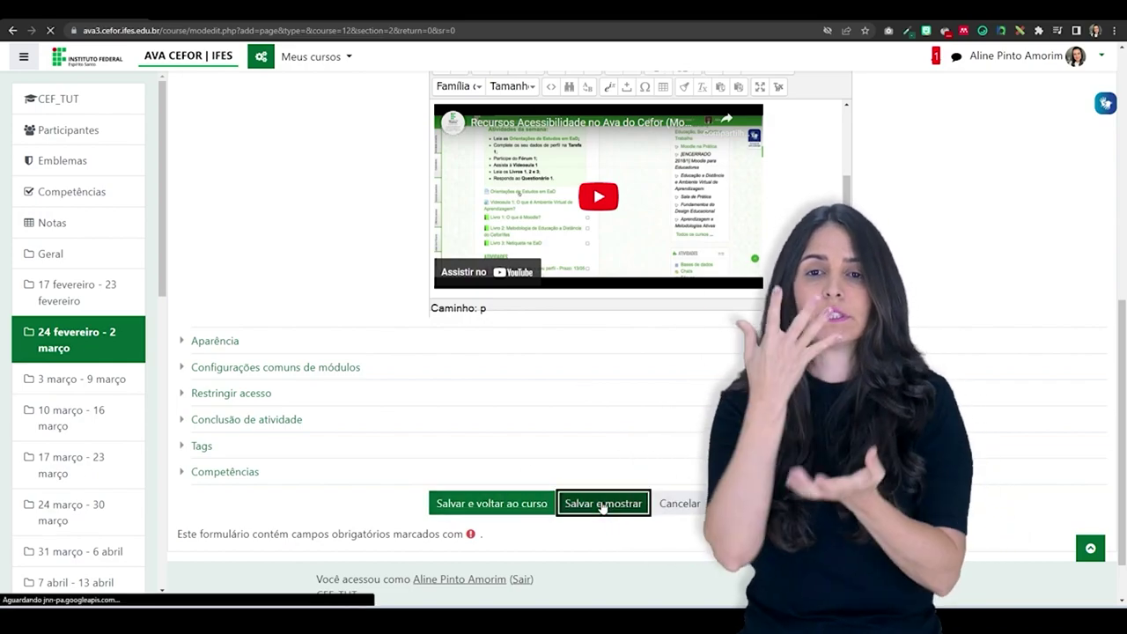
pyautogui.scroll(3, 180, 162)
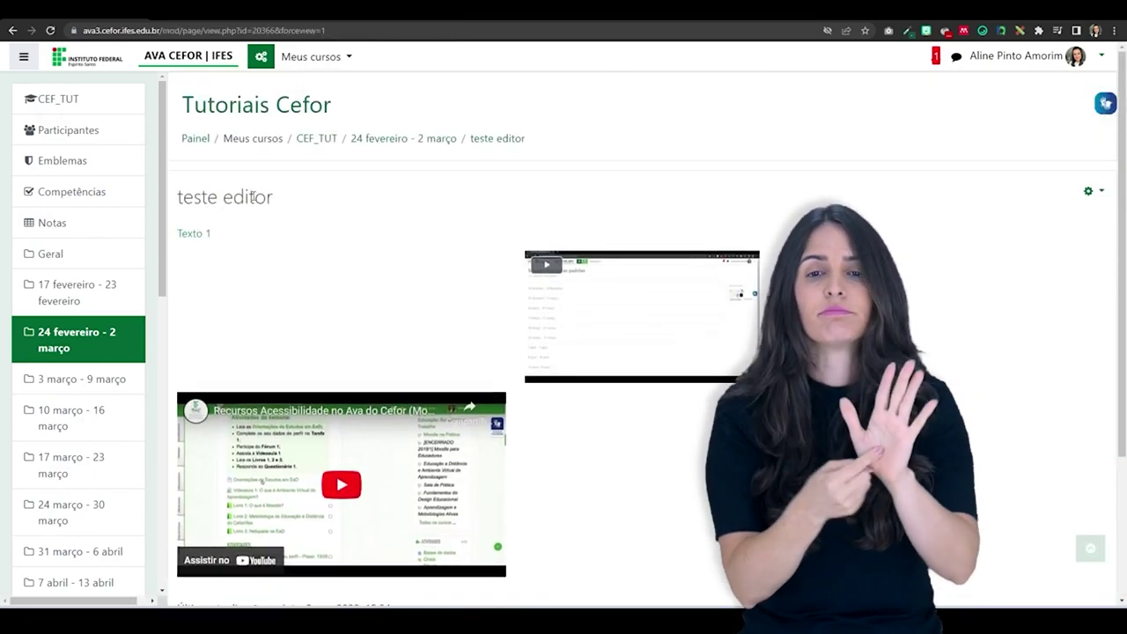
# Open the PDF linked from "Texto 1" to check it and return to the page.
pyautogui.click(189, 235)
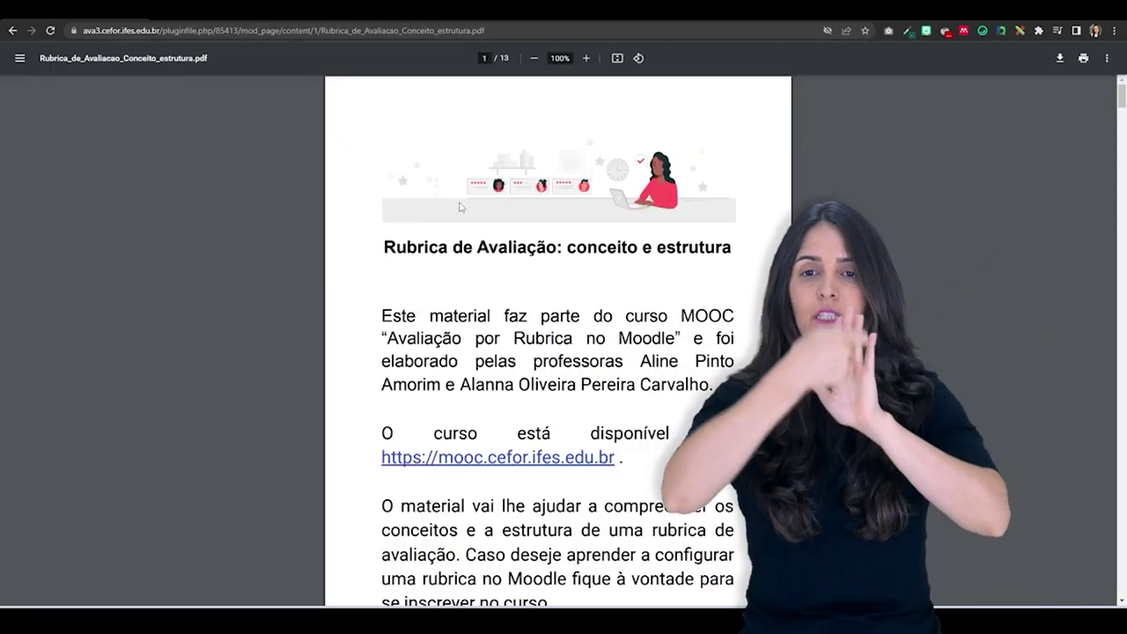
pyautogui.click(13, 31)
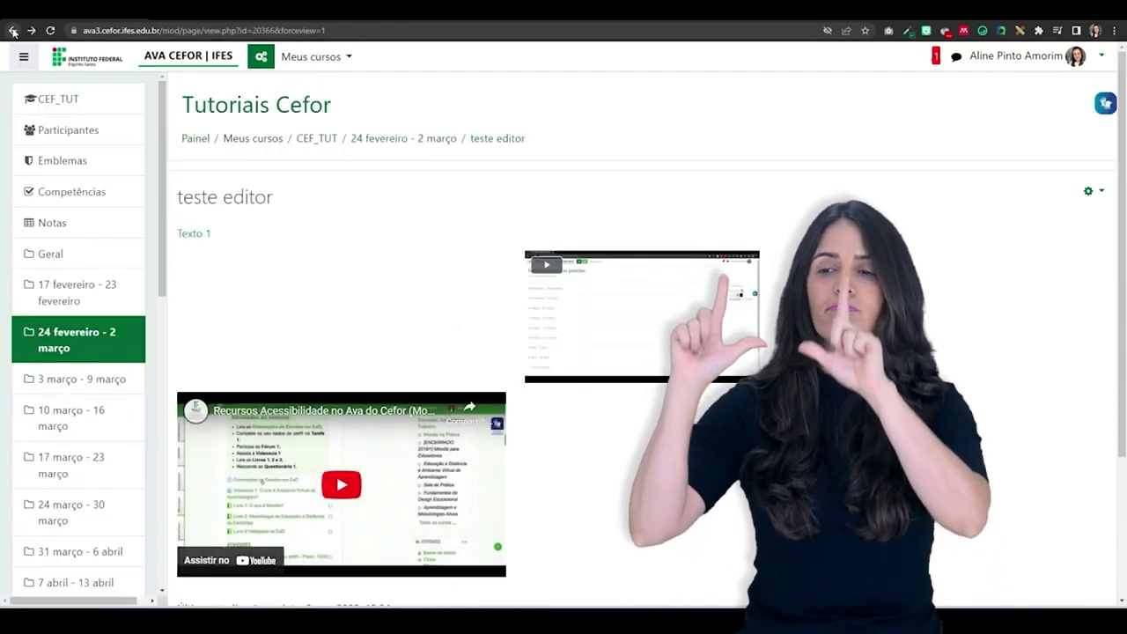